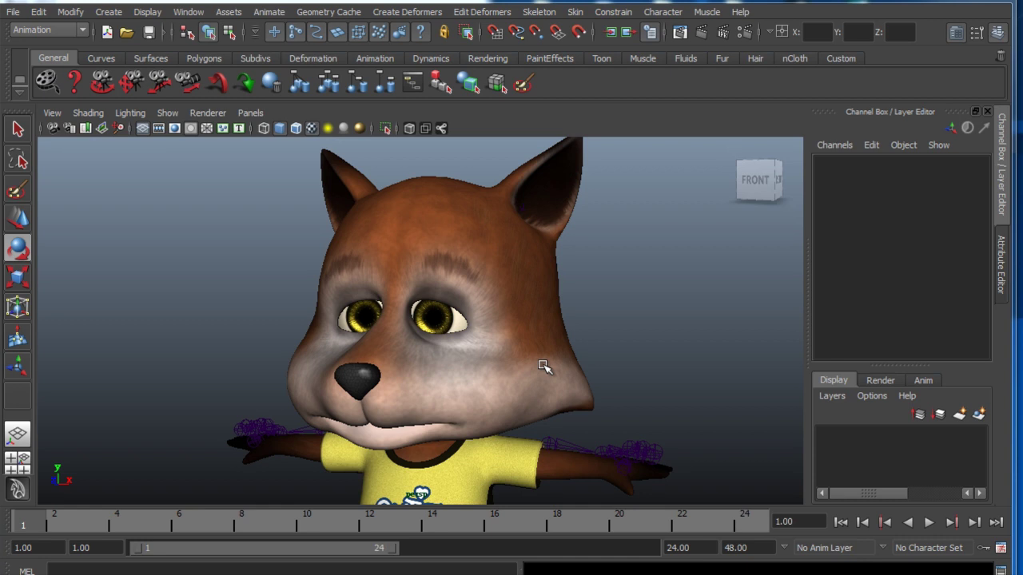
# Step: Select the fox mesh and enlarge the Channel Box to list its head morph channels
pyautogui.click(547, 366)
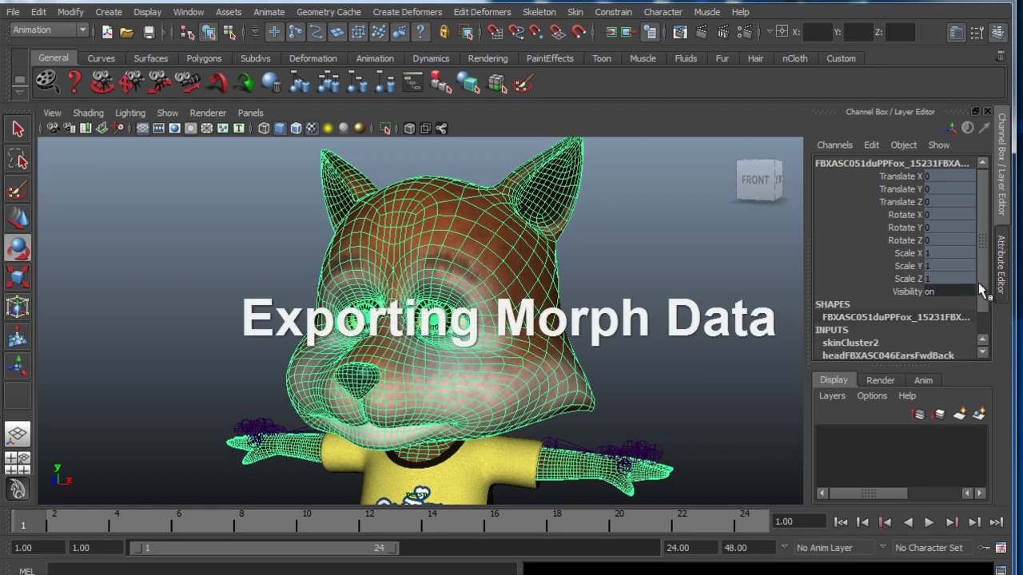
pyautogui.scroll(-1, 981, 289)
pyautogui.click(851, 328)
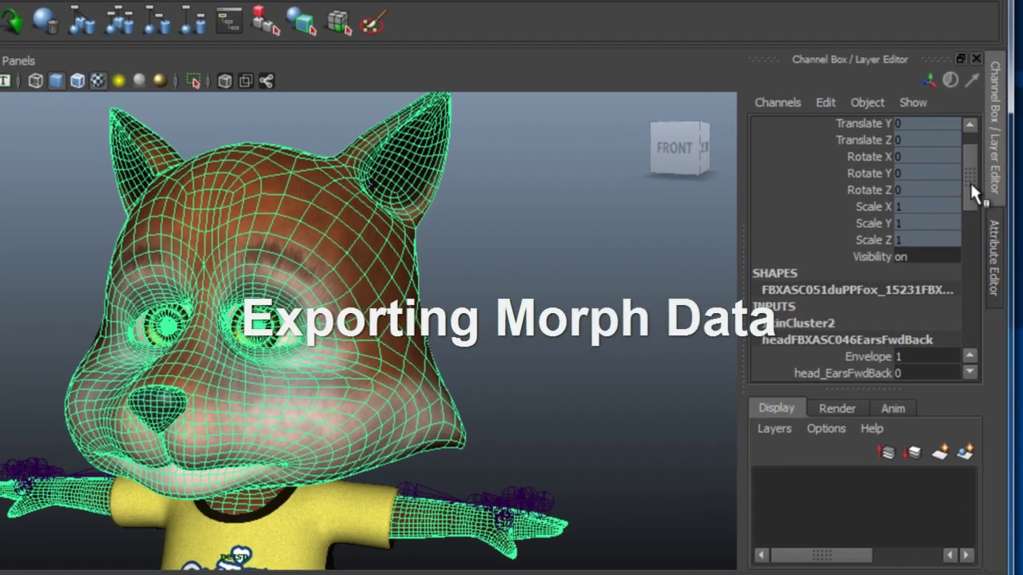
pyautogui.scroll(-5, 958, 225)
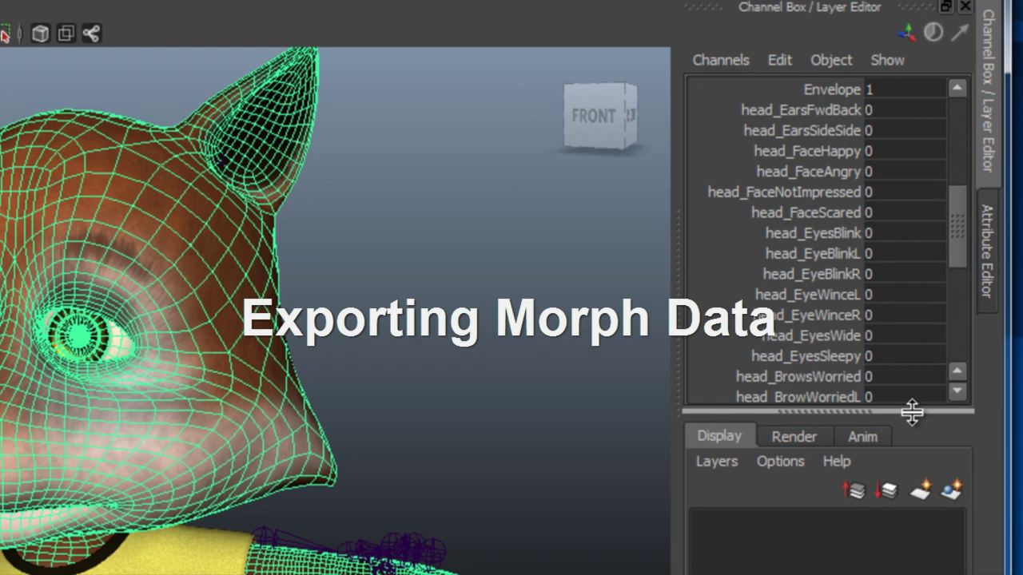
pyautogui.moveTo(912, 411); pyautogui.dragTo(911, 572)
pyautogui.moveTo(959, 388)
pyautogui.mouseDown()
pyautogui.moveTo(963, 264)
pyautogui.moveTo(959, 408)
pyautogui.mouseUp()
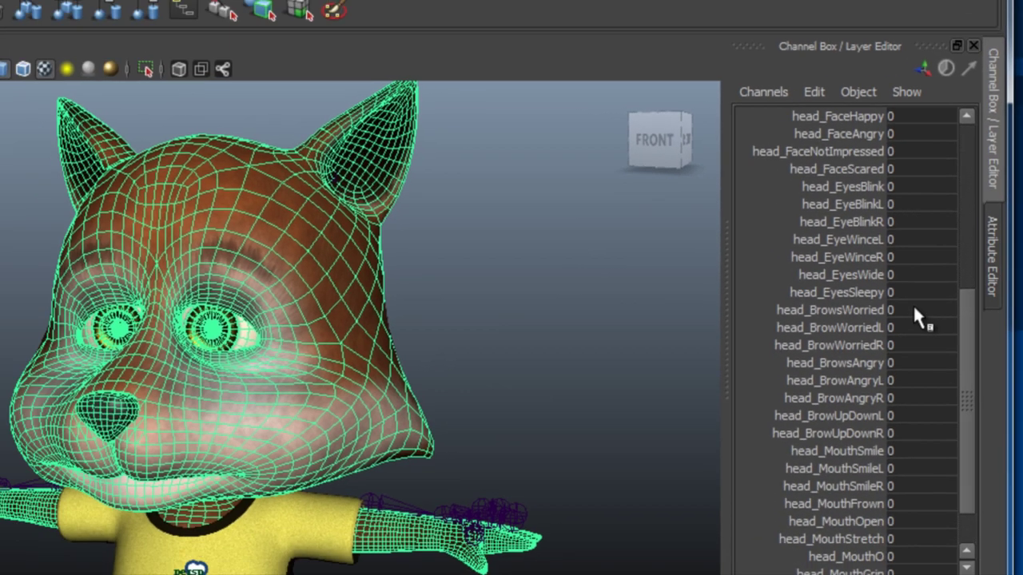
# Step: Test the head_BrowsWorried and head_BrowUpDownR morphs at 1 and reset both to 0
pyautogui.click(923, 316)
pyautogui.write('1.')
pyautogui.write('0')
pyautogui.press('Return')
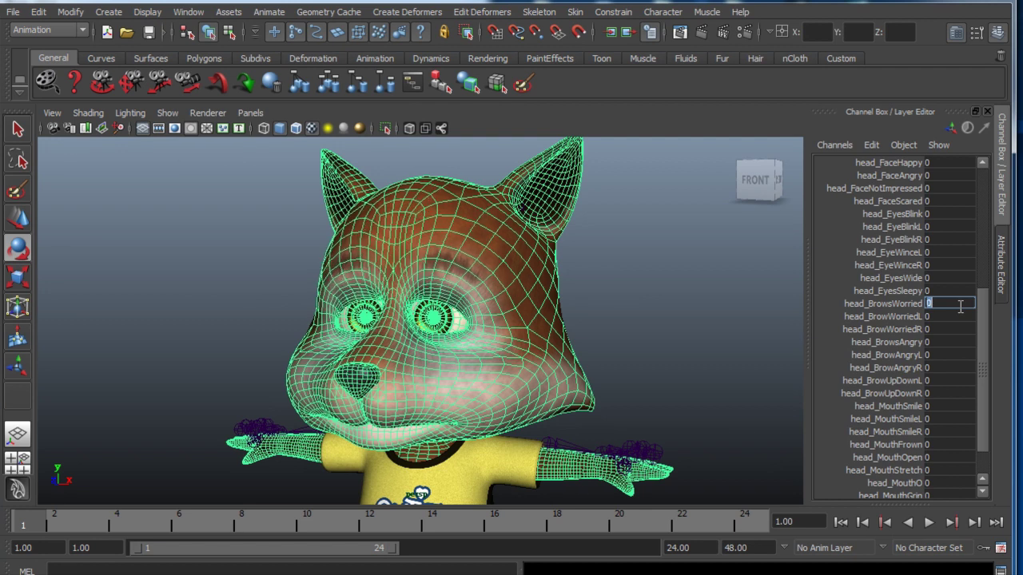
pyautogui.click(940, 393)
pyautogui.press('Return')
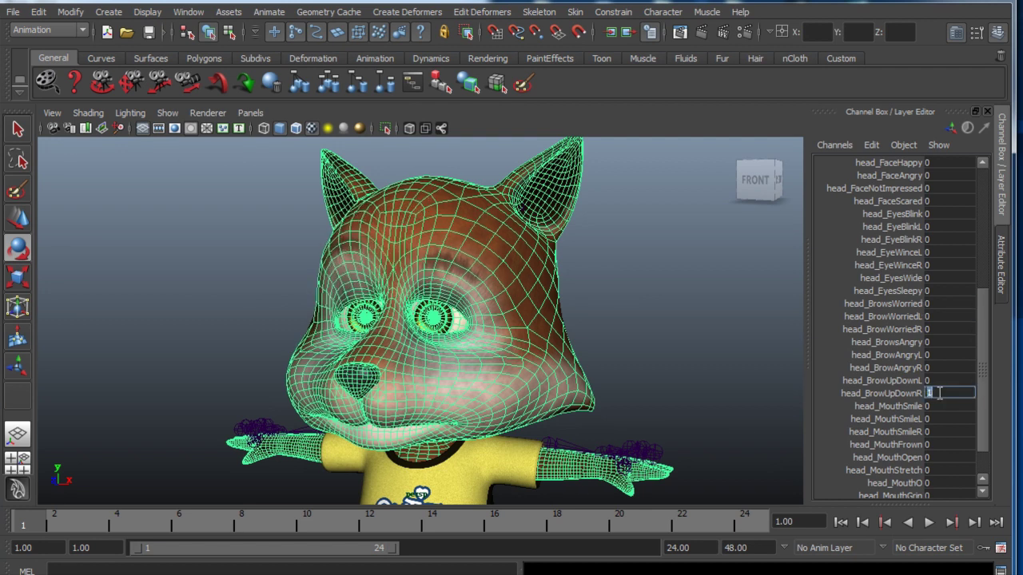
pyautogui.write('0')
pyautogui.press('Return')
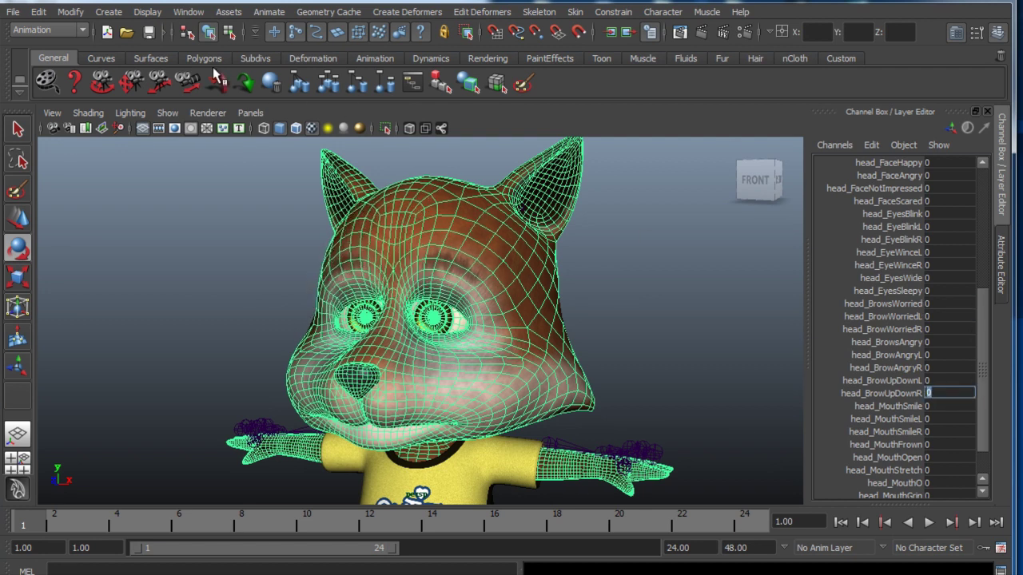
# Step: Open the Blend Shape editor and move it up, clear of the fox's face
pyautogui.click(188, 12)
pyautogui.moveTo(263, 66)
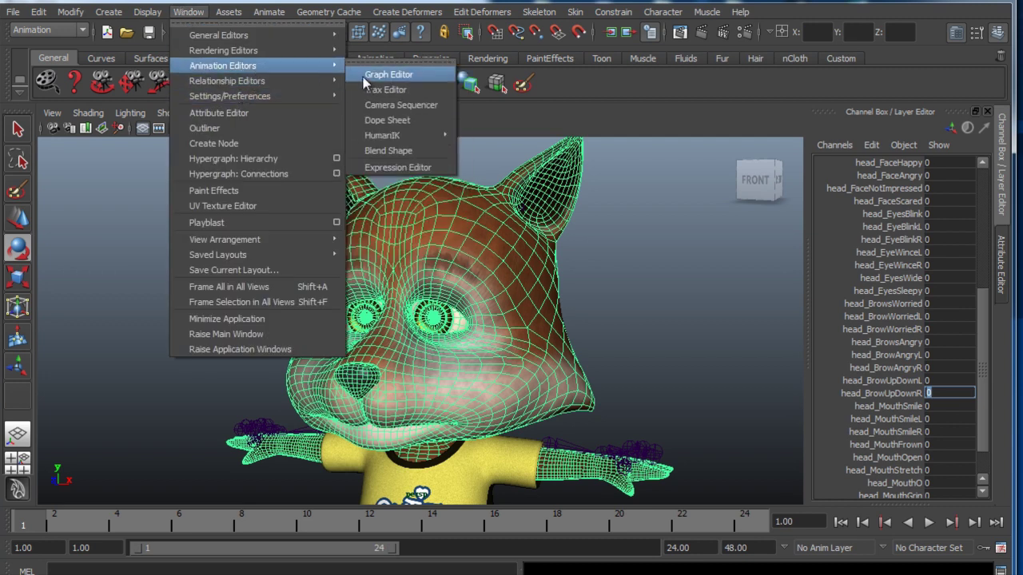
pyautogui.click(388, 150)
pyautogui.moveTo(577, 232); pyautogui.dragTo(250, 0)
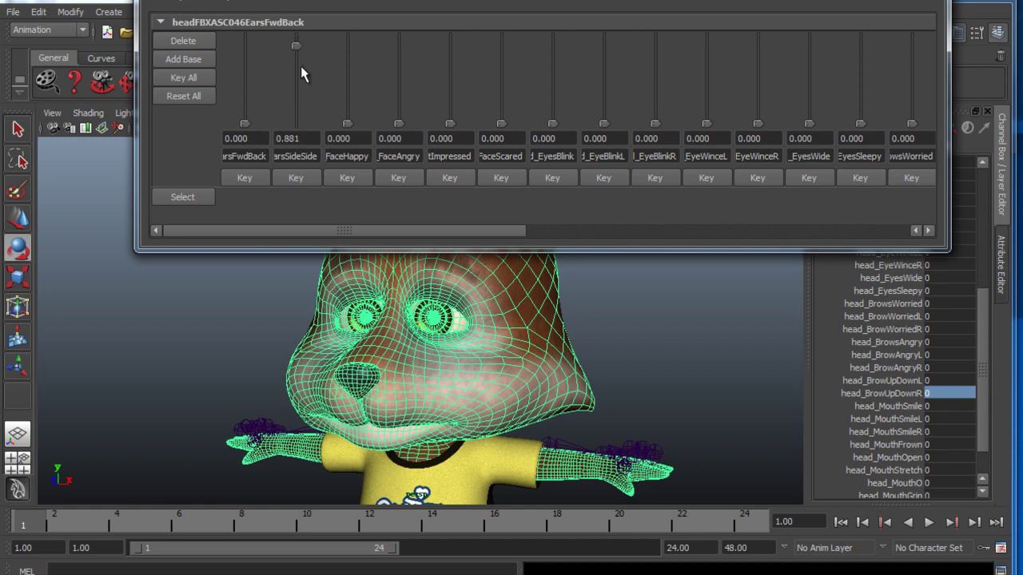
# Step: Try several face, brow and mouth morph sliders on the fox, return them to 0 and close the Blend Shape editor
pyautogui.keyDown('alt'); pyautogui.moveTo(416, 319); pyautogui.dragTo(326, 360, button='middle'); pyautogui.keyUp('alt')
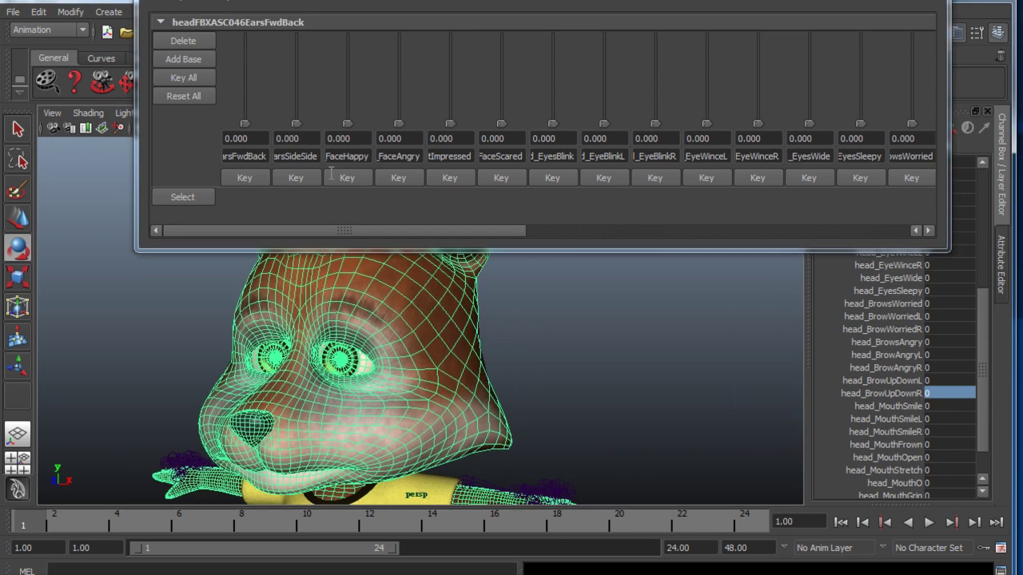
pyautogui.moveTo(398, 124); pyautogui.dragTo(461, 179)
pyautogui.moveTo(419, 231); pyautogui.dragTo(749, 233)
pyautogui.moveTo(683, 128); pyautogui.dragTo(702, 229)
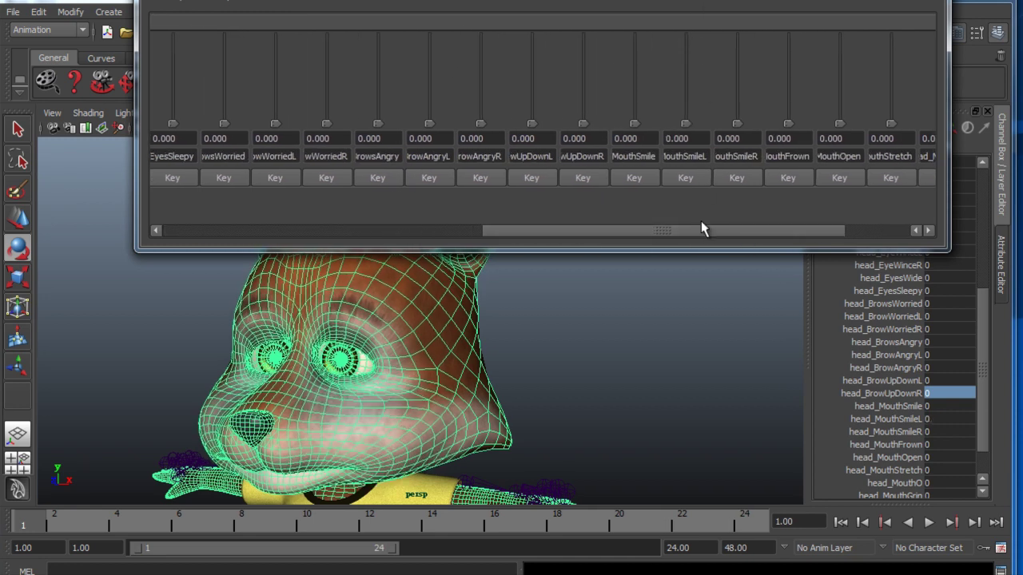
pyautogui.moveTo(736, 128); pyautogui.dragTo(714, 194)
pyautogui.moveTo(585, 130); pyautogui.dragTo(616, 333)
pyautogui.click(916, 2)
# Step: Open the options for exporting the whole scene and choose FBX export as the file type
pyautogui.keyDown('alt'); pyautogui.moveTo(669, 225); pyautogui.dragTo(530, 268); pyautogui.keyUp('alt')
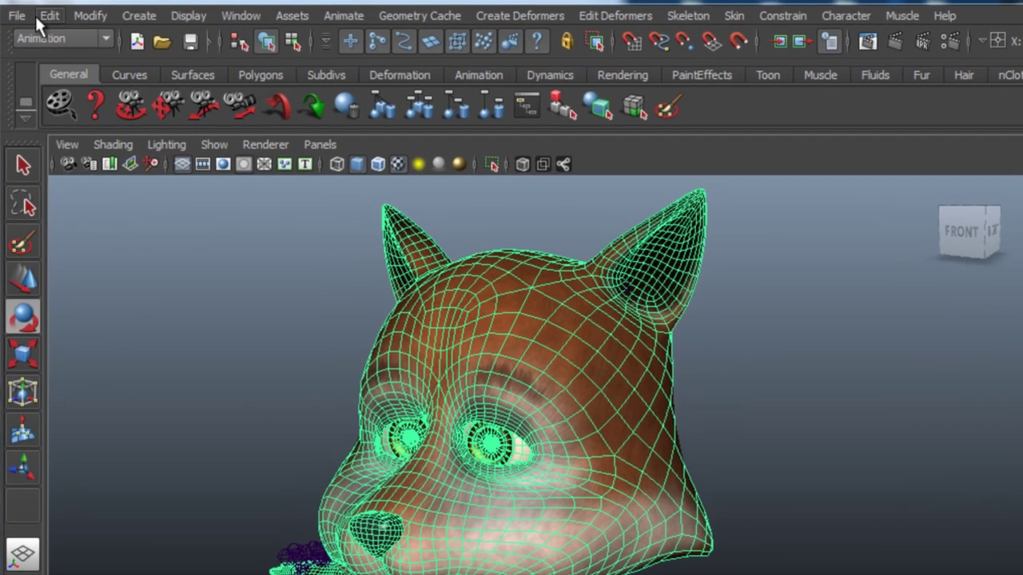
pyautogui.click(15, 14)
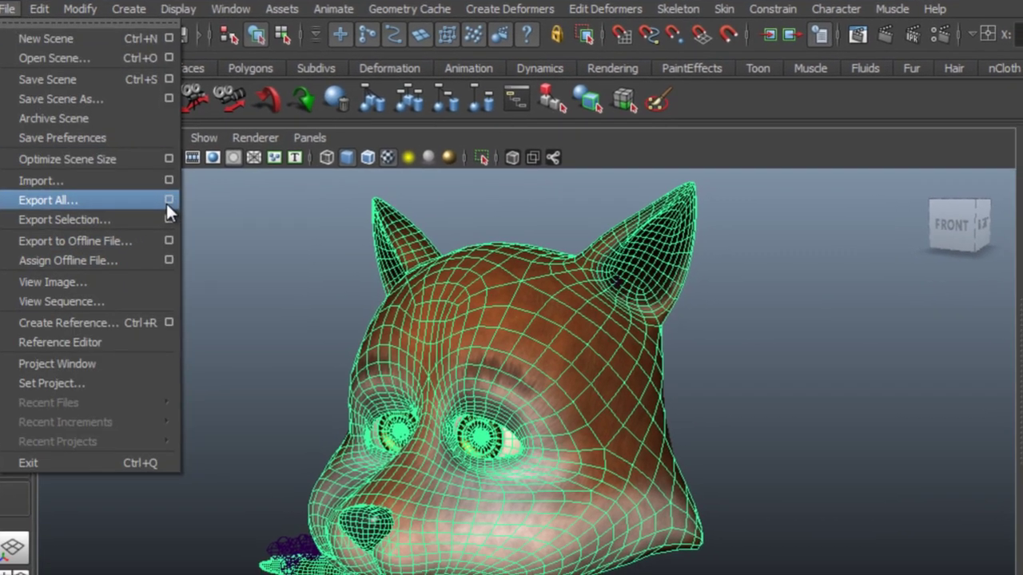
pyautogui.click(178, 209)
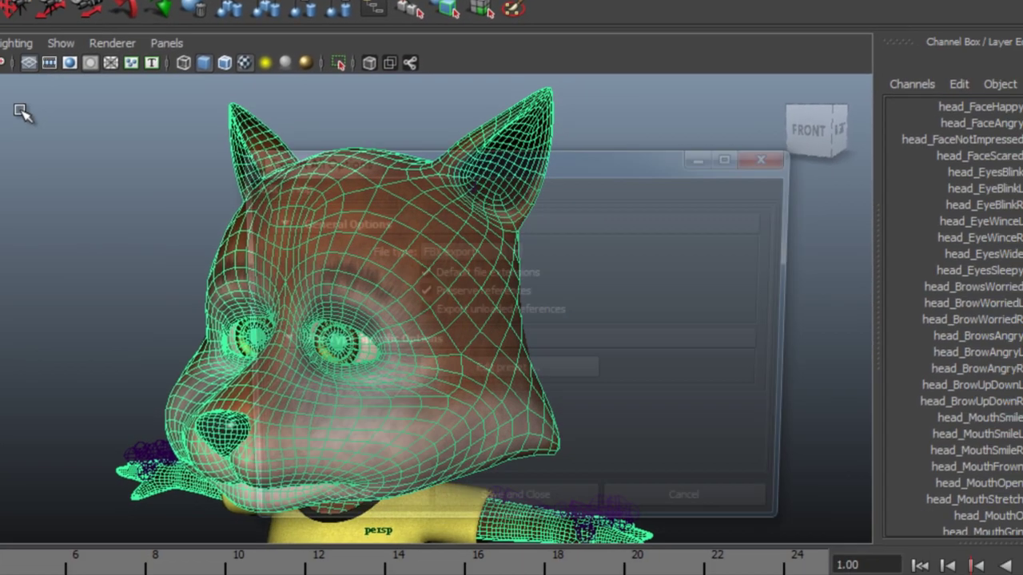
pyautogui.click(632, 352)
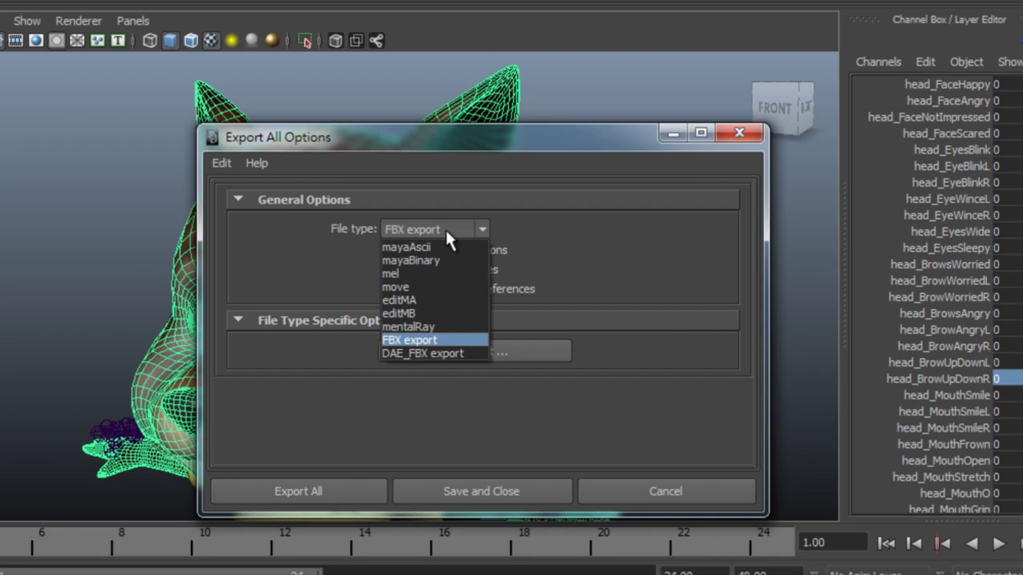
pyautogui.click(445, 228)
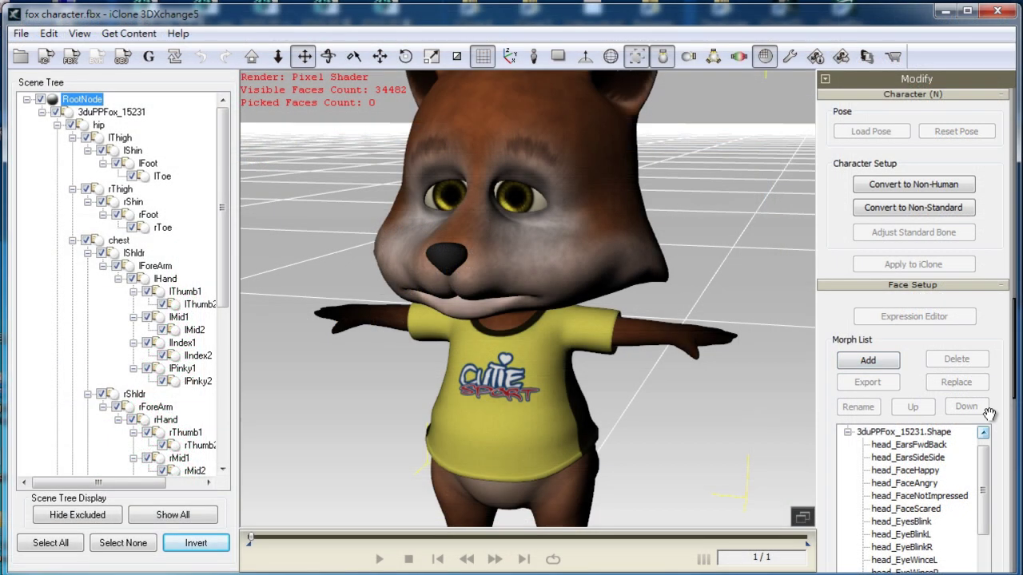
# Step: In iClone 3DXchange5, find the Morph List and expand the morphs of 3duPPFox_15231.Shape
pyautogui.scroll(-5, 969, 240)
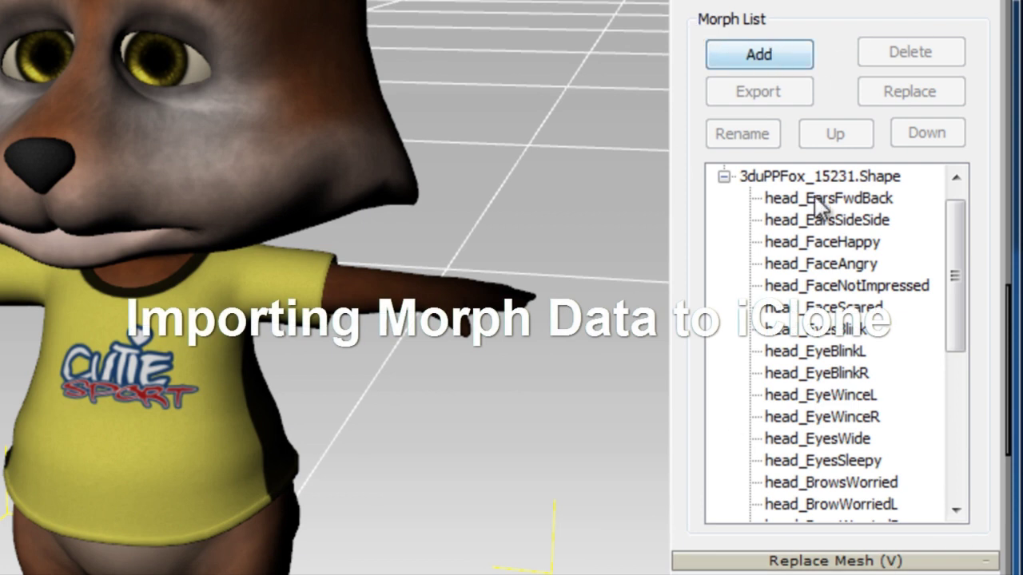
pyautogui.doubleClick(745, 177)
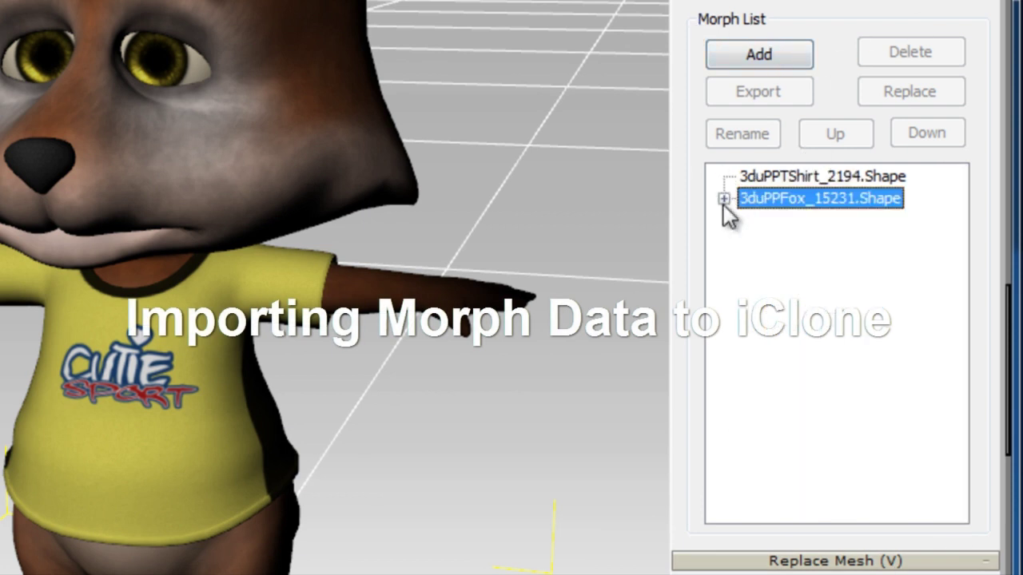
pyautogui.click(723, 199)
# Step: Preview the imported head morphs on the fox one after another, from head_EarsFwdBack to head_BrowWorriedL
pyautogui.click(915, 280)
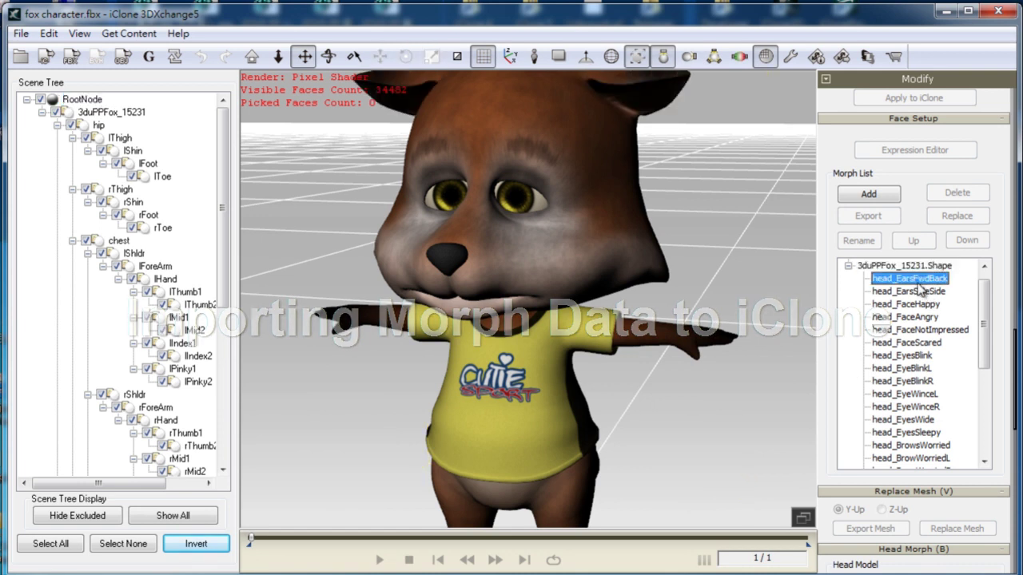
pyautogui.click(919, 292)
pyautogui.click(909, 305)
pyautogui.click(907, 317)
pyautogui.click(907, 343)
pyautogui.click(903, 369)
pyautogui.click(903, 381)
pyautogui.click(903, 395)
pyautogui.click(906, 407)
pyautogui.click(908, 445)
pyautogui.click(911, 459)
pyautogui.moveTo(984, 352); pyautogui.dragTo(989, 433)
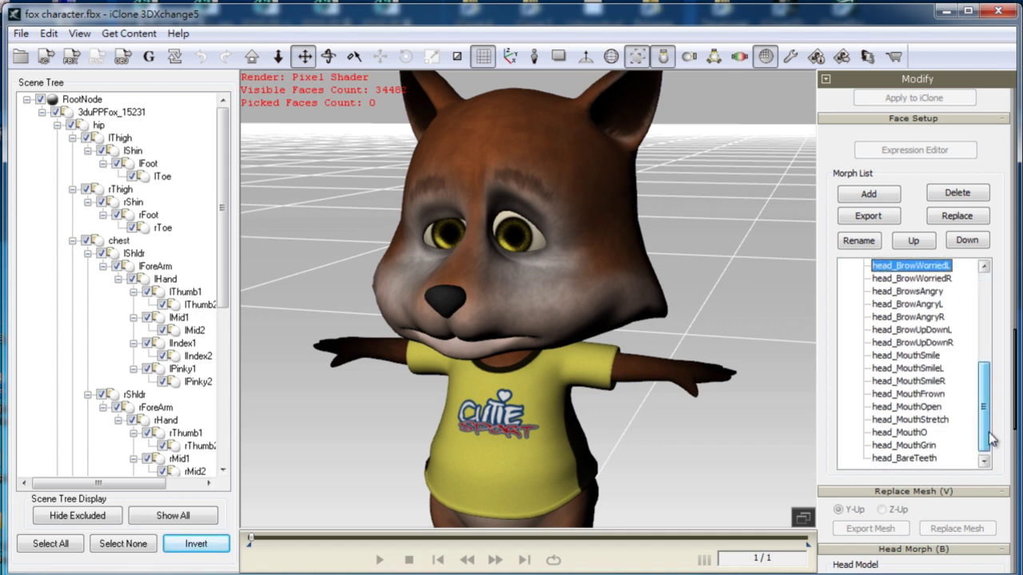
pyautogui.scroll(5, 943, 376)
pyautogui.click(909, 292)
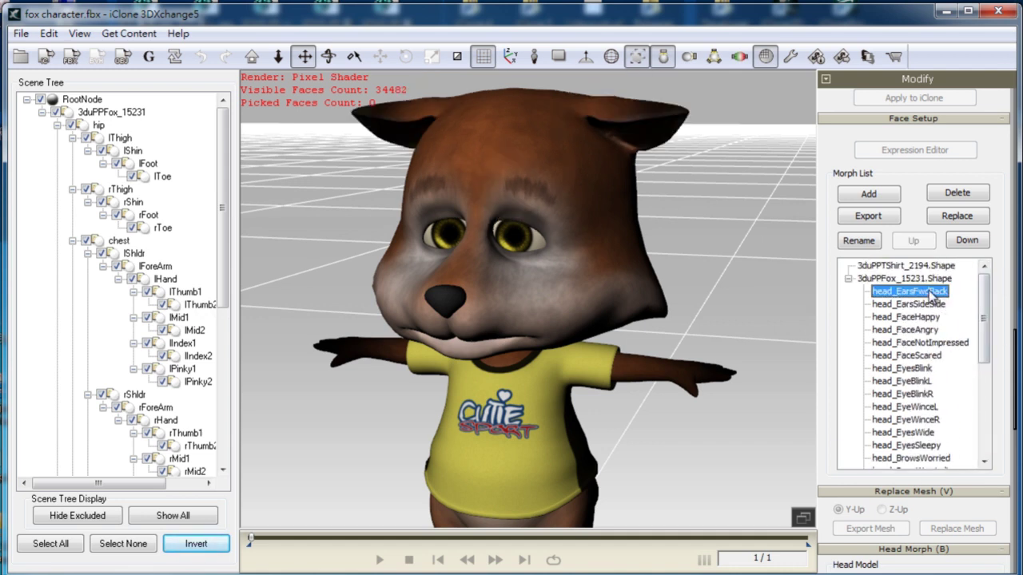
pyautogui.scroll(1, 913, 165)
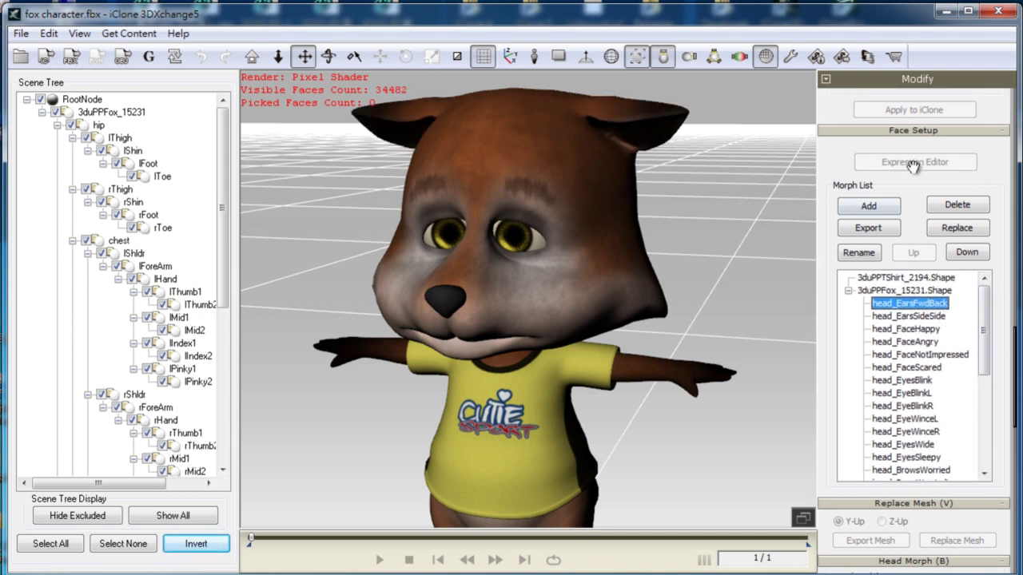
# Step: Collapse the fox's morph list and start converting the character to Non-Standard
pyautogui.click(849, 291)
pyautogui.scroll(6, 863, 319)
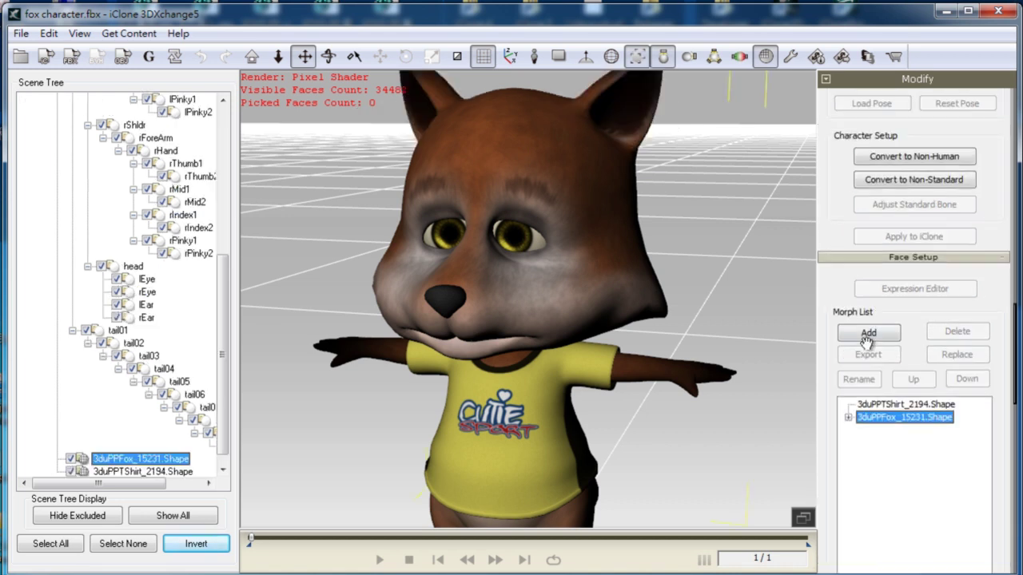
pyautogui.click(914, 330)
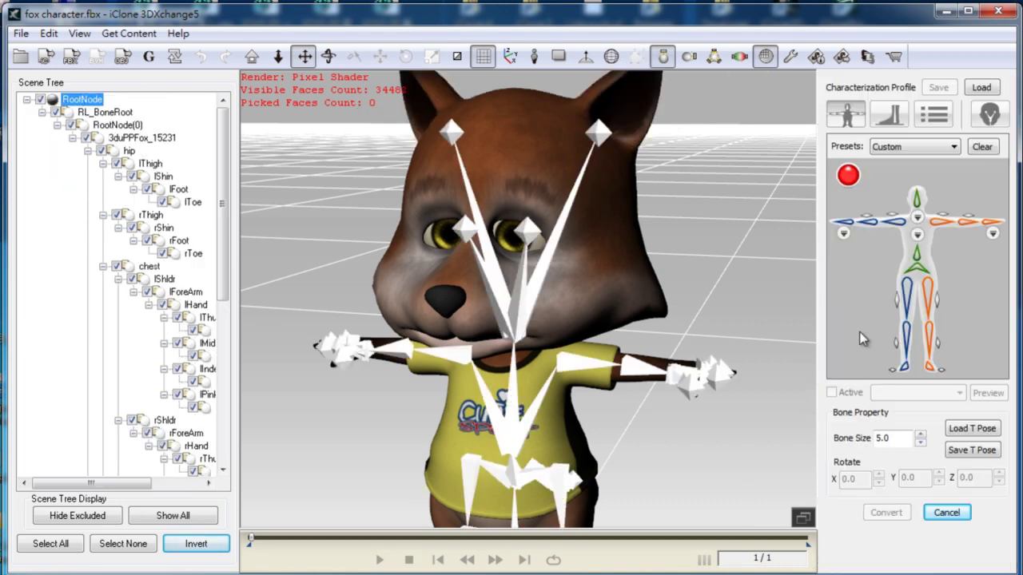
# Step: Map the fox's skeleton onto the characterization figure and activate the bone mapping
pyautogui.click(916, 156)
pyautogui.click(917, 195)
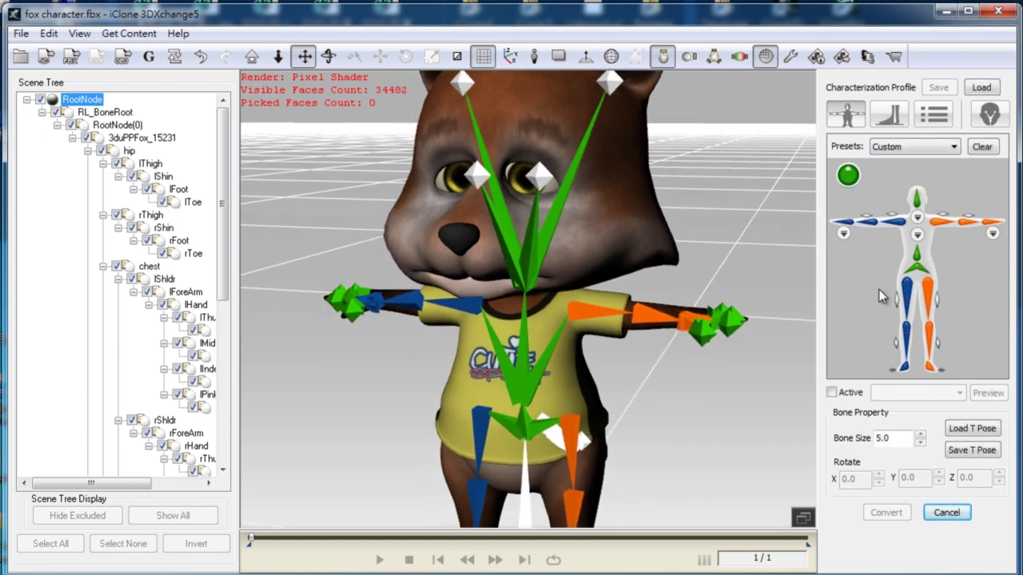
pyautogui.click(917, 238)
pyautogui.click(848, 175)
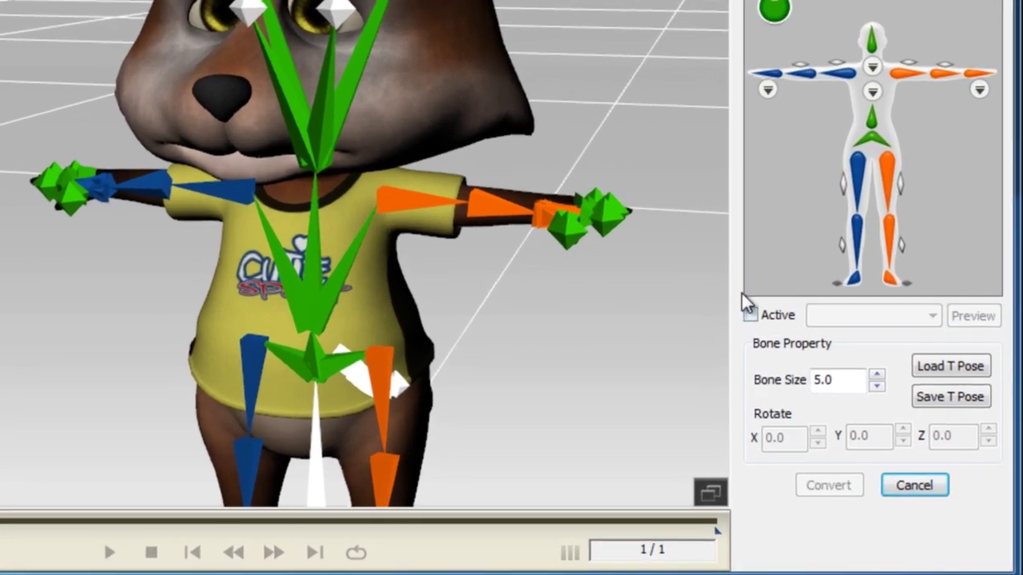
pyautogui.click(749, 315)
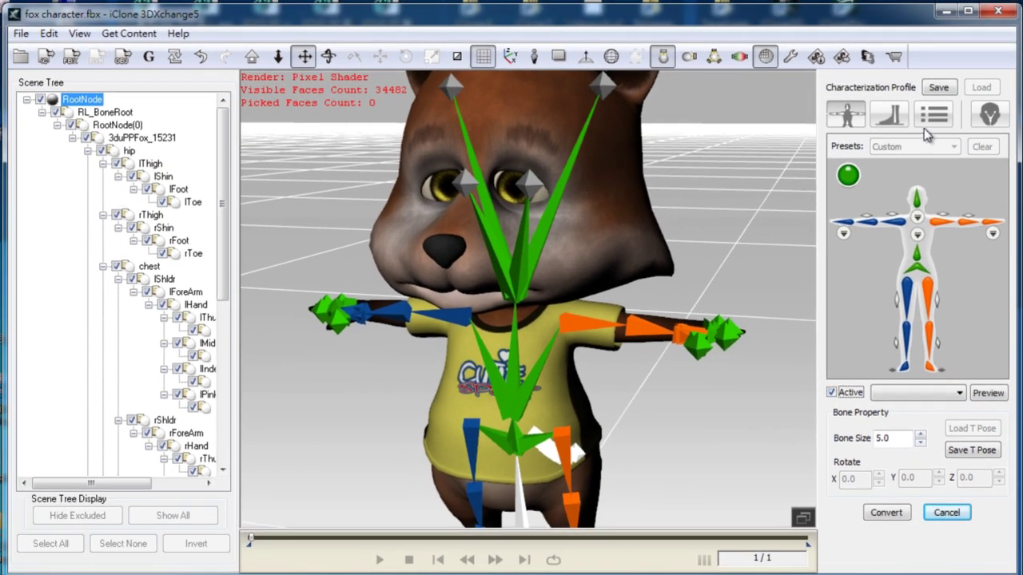
# Step: Set the forward hip offset to 0 in the characterization settings
pyautogui.click(929, 120)
pyautogui.moveTo(913, 169); pyautogui.dragTo(869, 179)
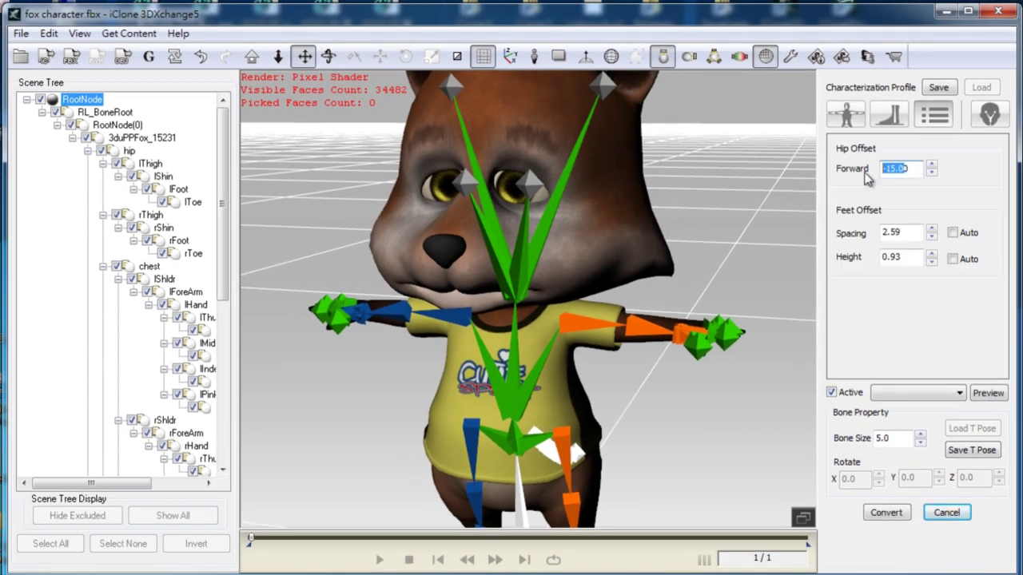
pyautogui.write('0')
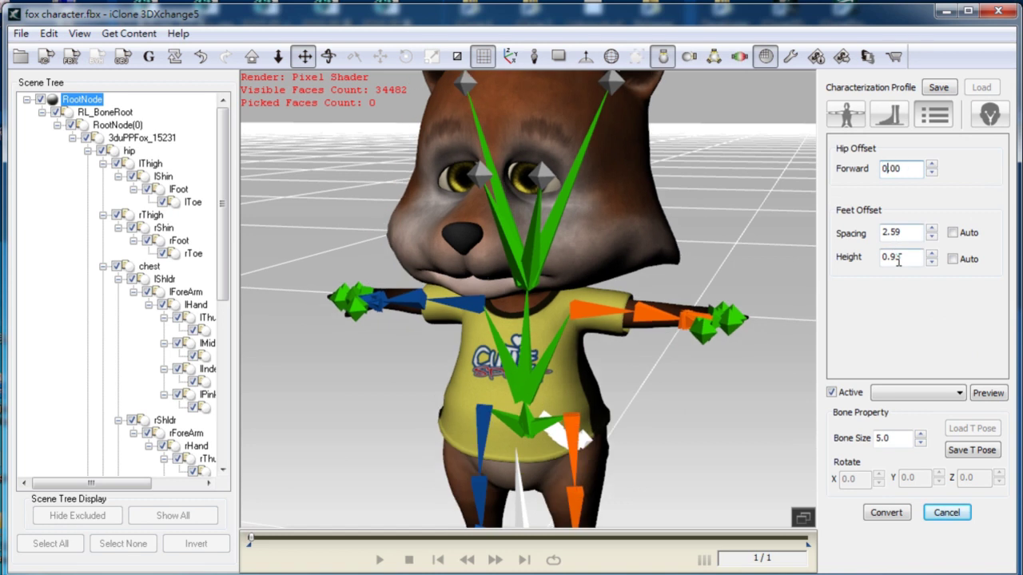
# Step: Open the face bone mapping and assign the lEye bone as Left Eye and the rEye bone as Right Eye
pyautogui.click(991, 116)
pyautogui.moveTo(746, 343); pyautogui.dragTo(715, 292, button='right')
pyautogui.moveTo(540, 242); pyautogui.dragTo(526, 192, button='right')
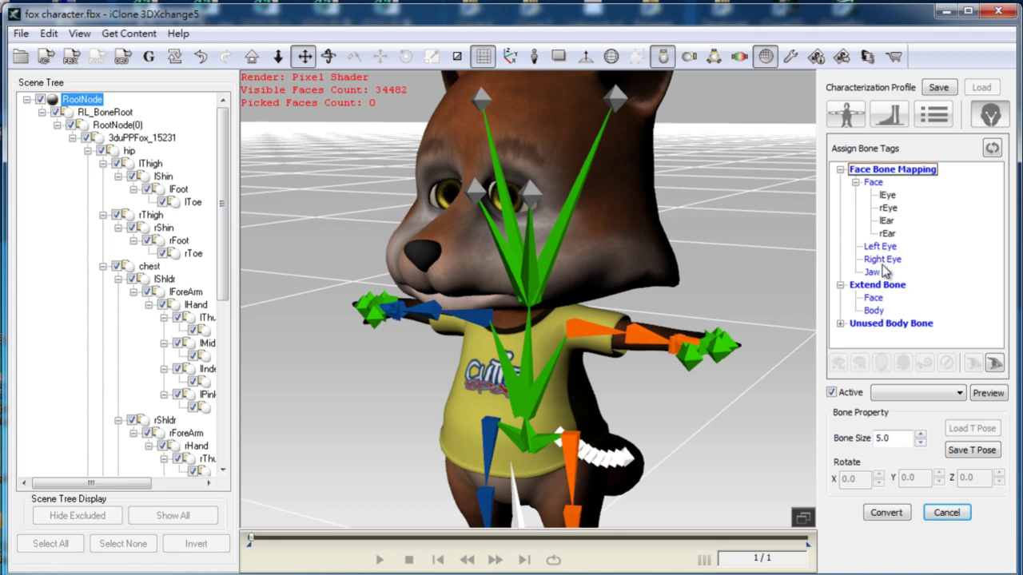
pyautogui.click(532, 192)
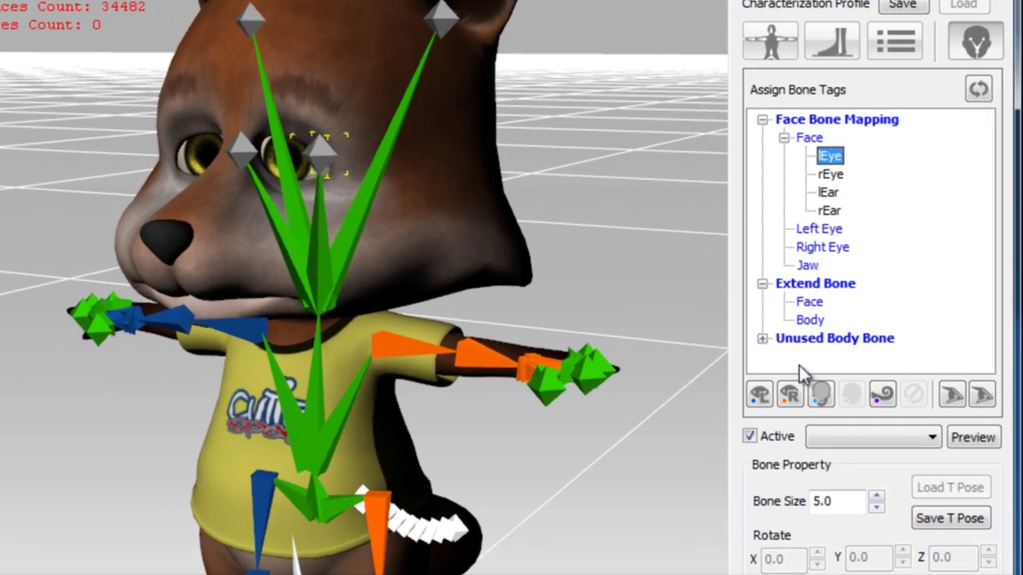
pyautogui.click(760, 395)
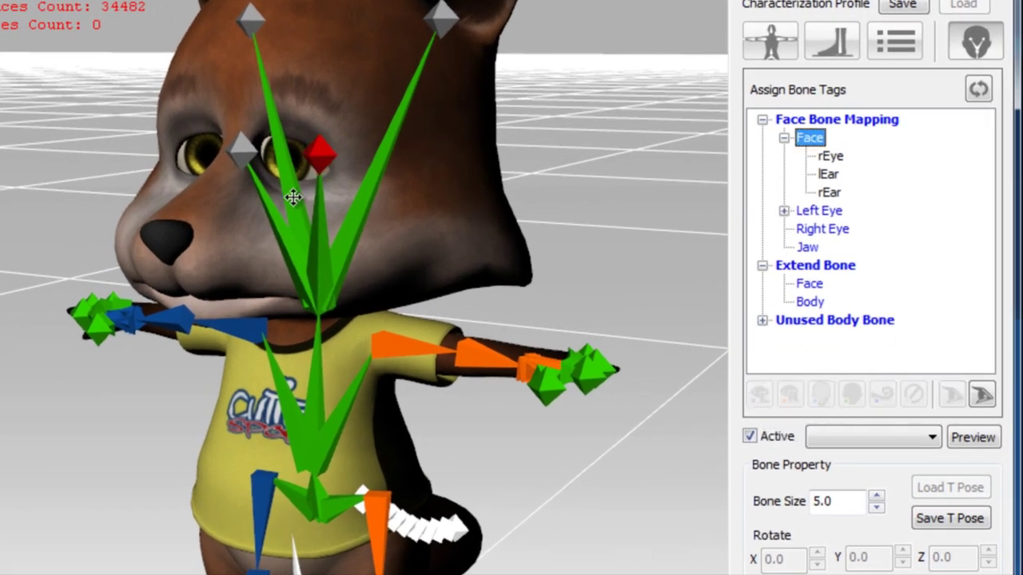
pyautogui.click(242, 154)
pyautogui.click(790, 394)
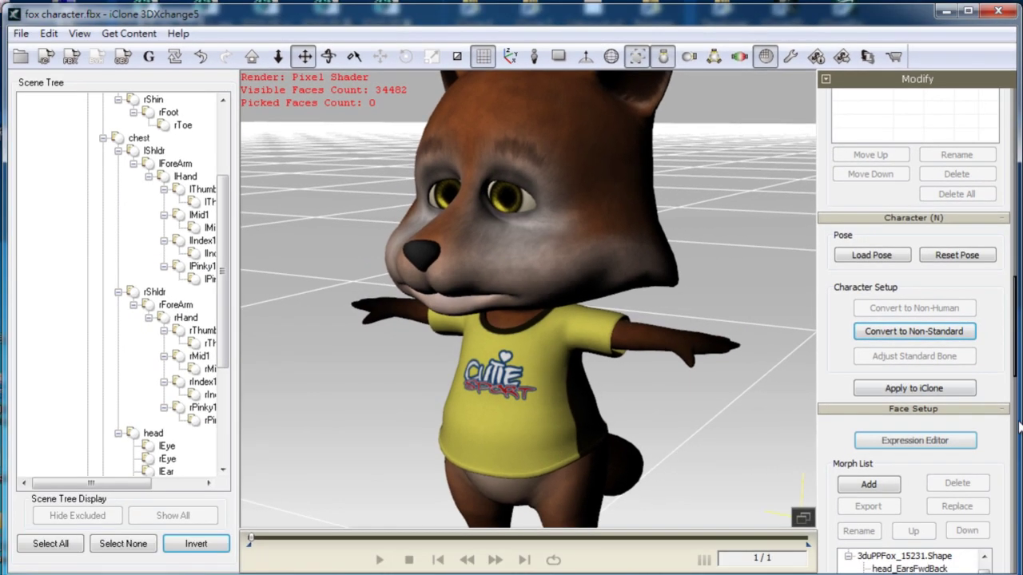
# Step: Open the Expression Editor, move it away from the fox's face and show the Head orientation and tilt poses
pyautogui.click(939, 446)
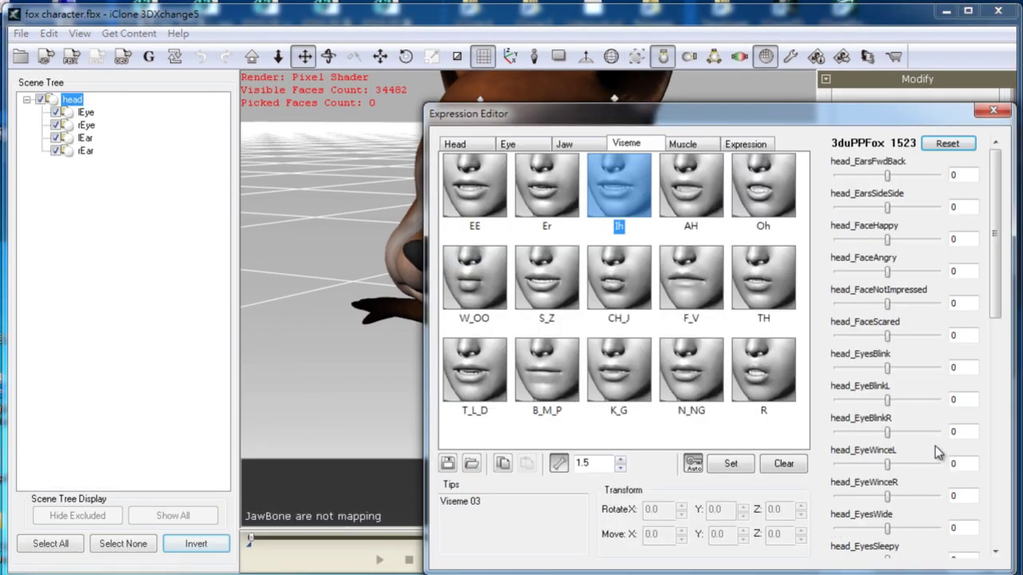
pyautogui.moveTo(726, 44); pyautogui.dragTo(793, 156)
pyautogui.click(571, 174)
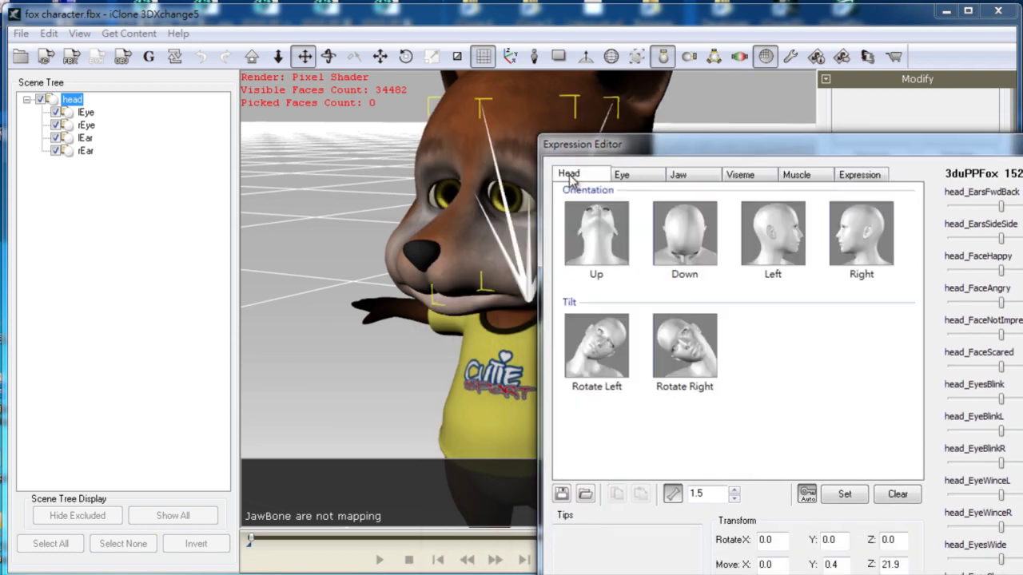
pyautogui.click(639, 176)
pyautogui.click(742, 176)
pyautogui.click(792, 175)
pyautogui.click(859, 175)
pyautogui.click(569, 175)
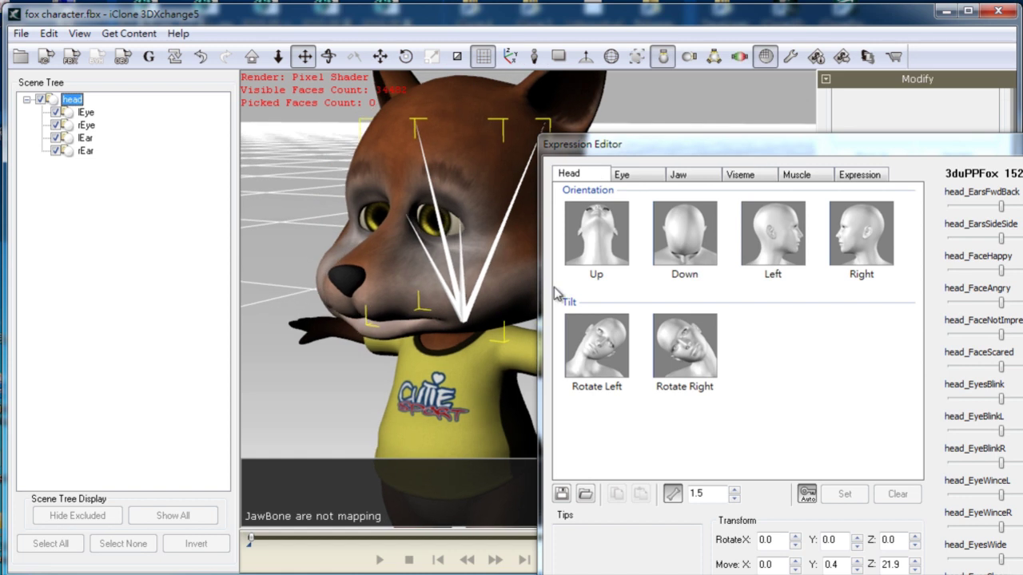
# Step: Define the head's Up pose with an X rotation of 320 and its Down pose with an X rotation of about 29.9
pyautogui.click(596, 234)
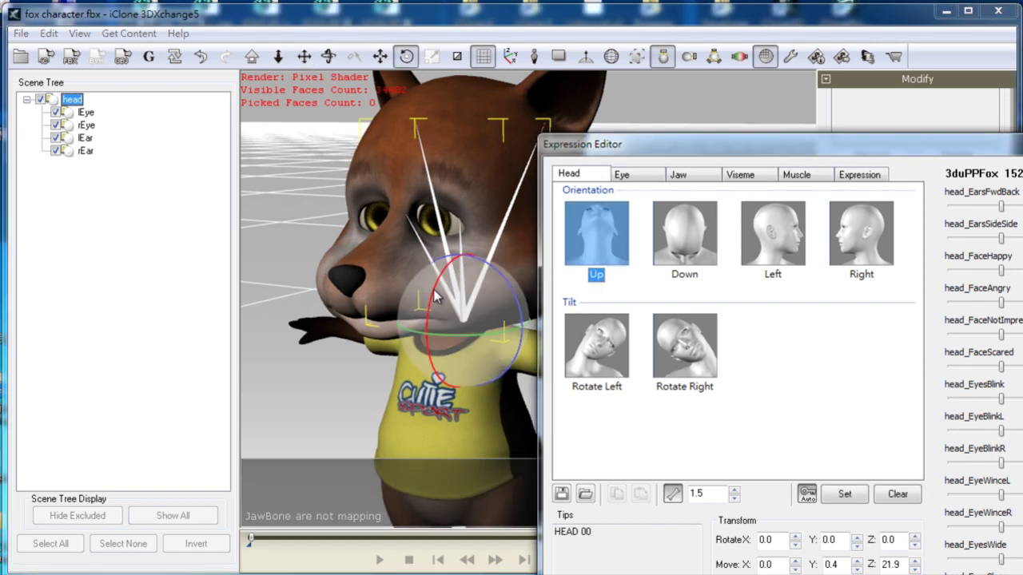
pyautogui.moveTo(434, 290); pyautogui.dragTo(451, 260)
pyautogui.click(854, 494)
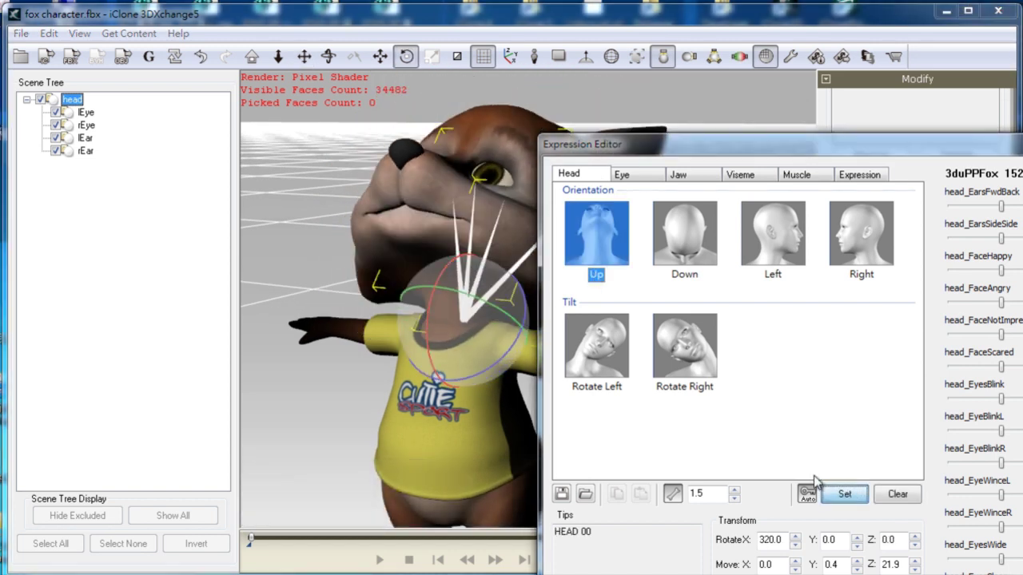
pyautogui.click(665, 276)
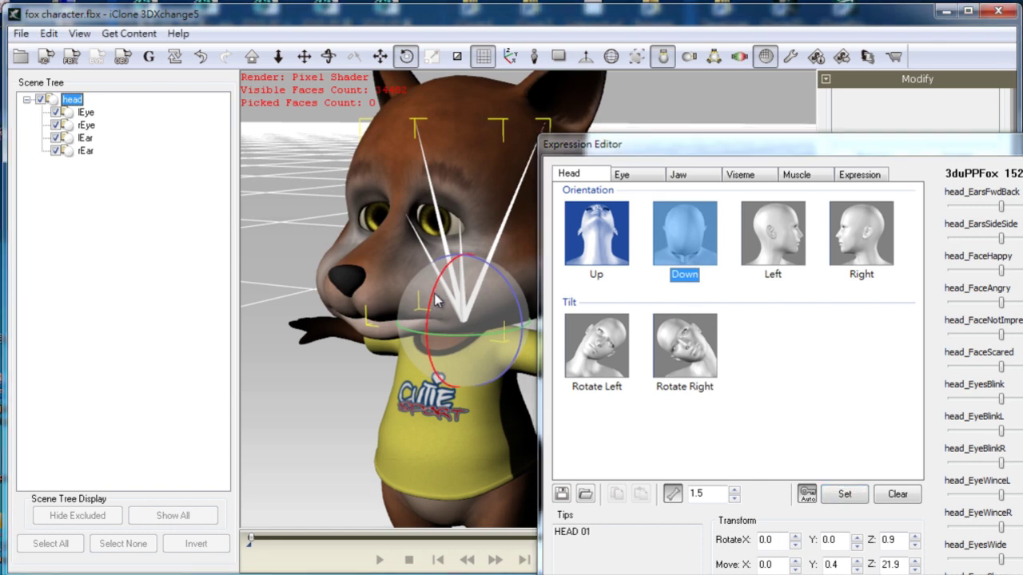
pyautogui.moveTo(434, 304); pyautogui.dragTo(429, 320)
pyautogui.click(845, 494)
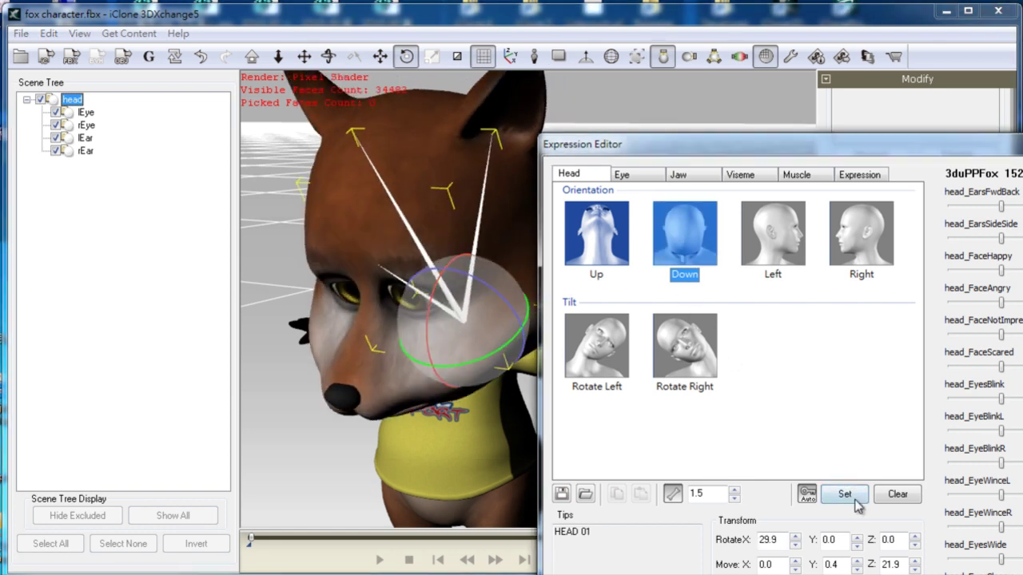
# Step: Define the Left pose by turning the head about 35 degrees and the Right pose with a Y rotation of about 320.1
pyautogui.click(788, 265)
pyautogui.moveTo(461, 320); pyautogui.dragTo(511, 321)
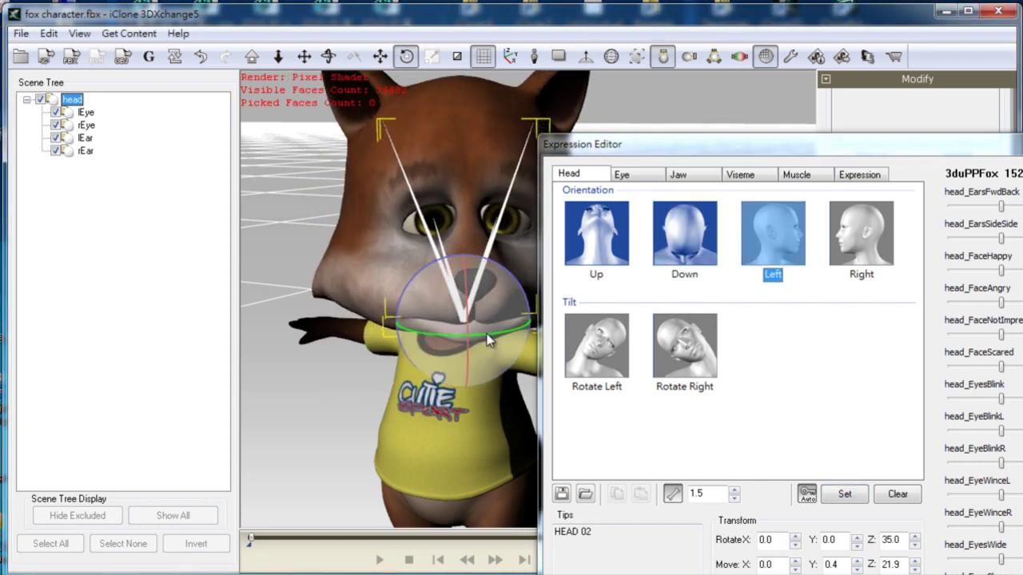
pyautogui.click(845, 494)
pyautogui.click(862, 239)
pyautogui.moveTo(475, 346)
pyautogui.mouseDown()
pyautogui.moveTo(442, 335)
pyautogui.moveTo(463, 339)
pyautogui.mouseUp()
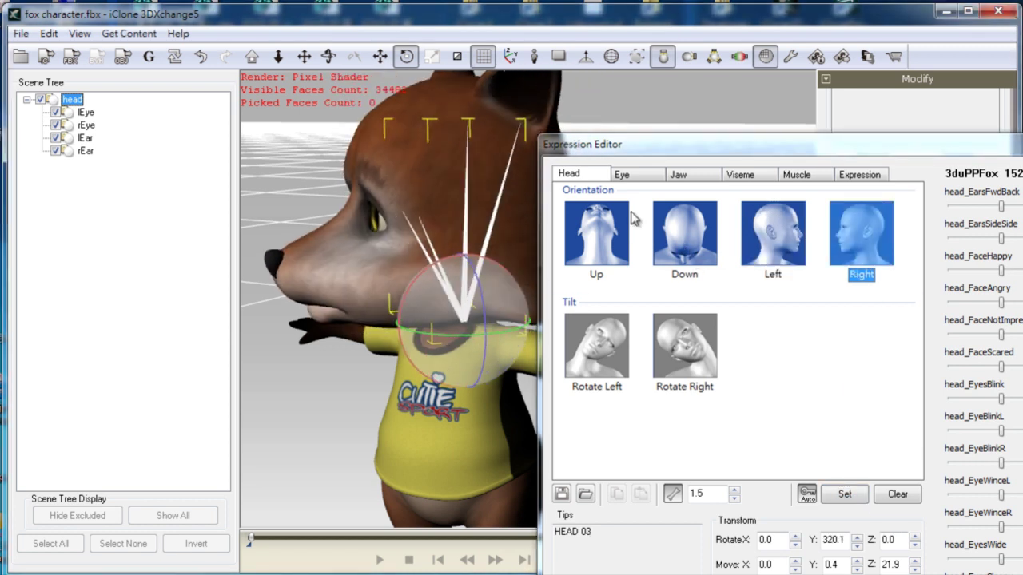
# Step: Rotate the fox's eyes to define the Both Eye Right and Both Eye Down poses, and select Both Eye Up
pyautogui.click(633, 177)
pyautogui.press('Tab')
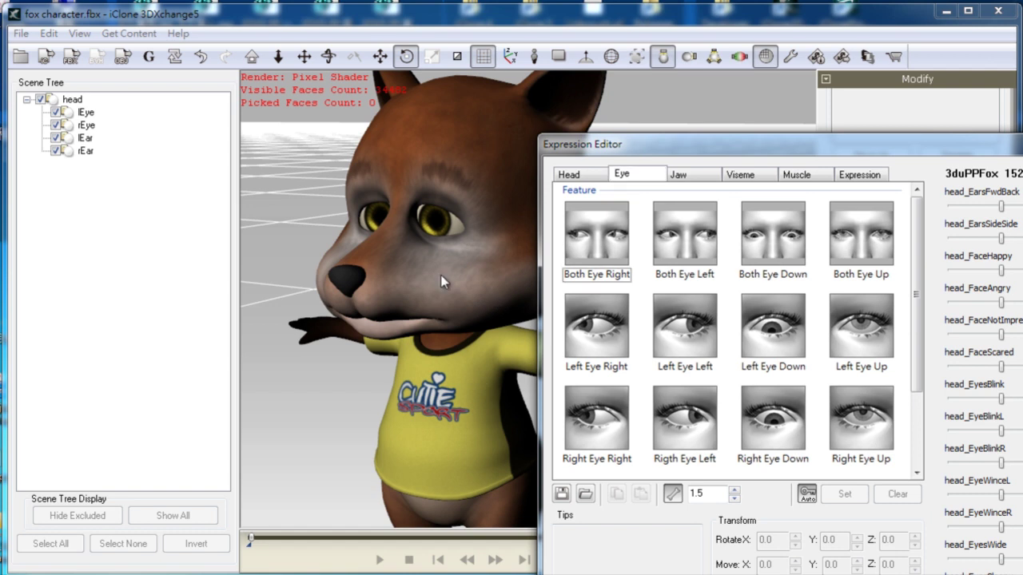
pyautogui.click(597, 255)
pyautogui.moveTo(438, 223); pyautogui.dragTo(475, 227)
pyautogui.click(845, 500)
pyautogui.click(745, 257)
pyautogui.moveTo(406, 190)
pyautogui.mouseDown()
pyautogui.moveTo(401, 211)
pyautogui.moveTo(402, 173)
pyautogui.mouseUp()
pyautogui.click(838, 254)
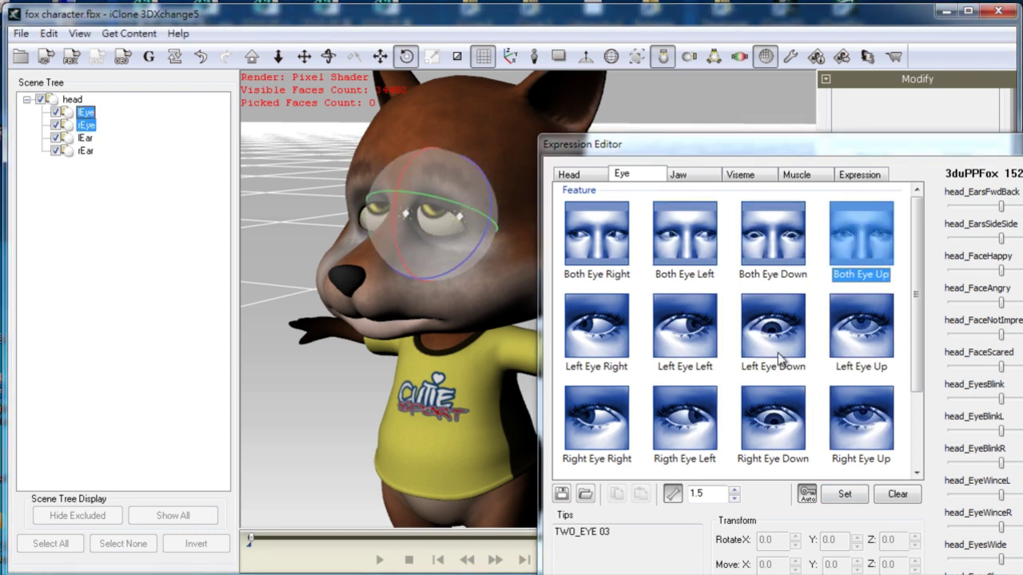
# Step: Show the viseme poses and move the Expression Editor so that the morph sliders can be reached
pyautogui.click(679, 176)
pyautogui.click(744, 174)
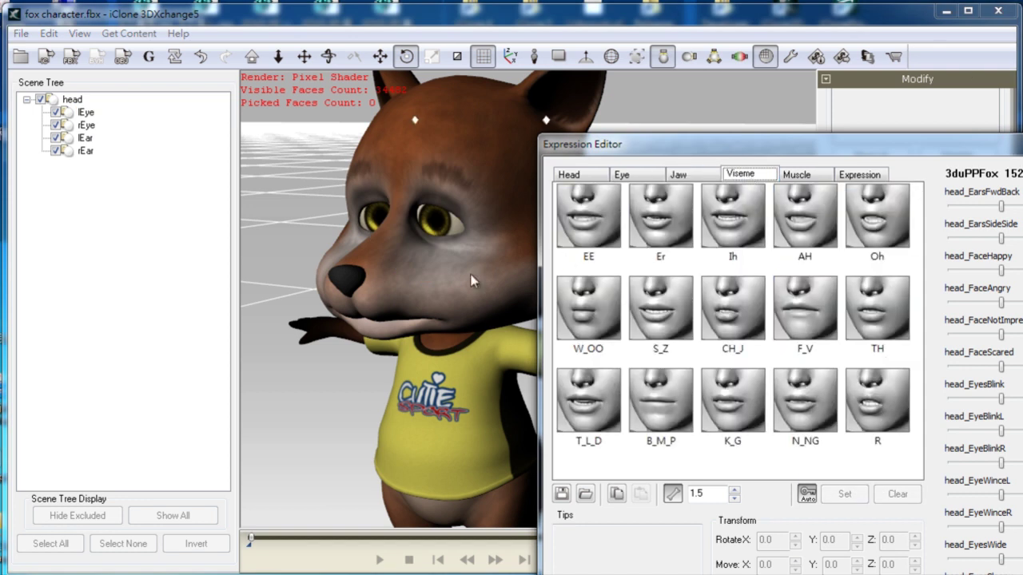
pyautogui.moveTo(775, 151); pyautogui.dragTo(743, 130)
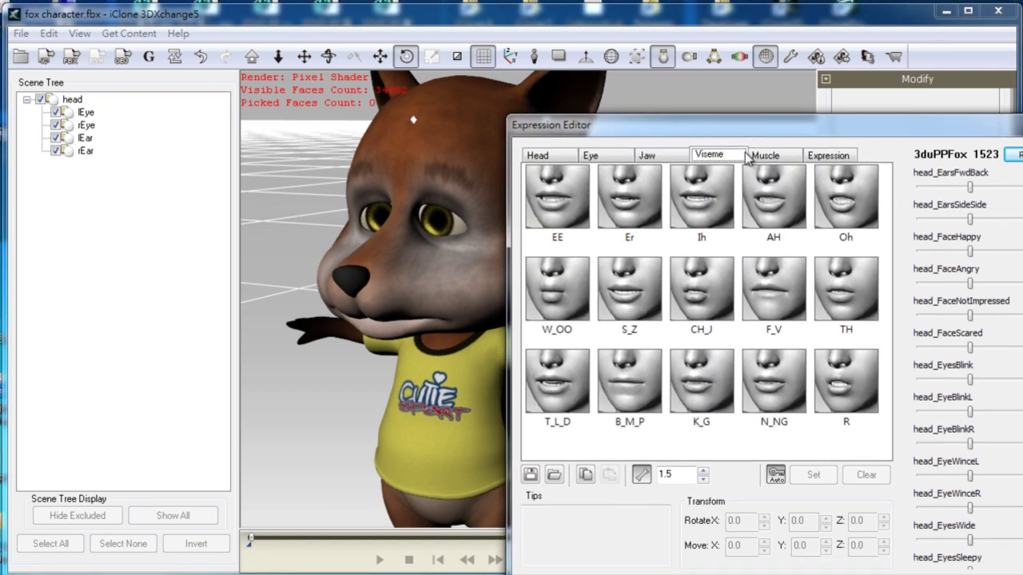
pyautogui.moveTo(817, 132); pyautogui.dragTo(798, 118)
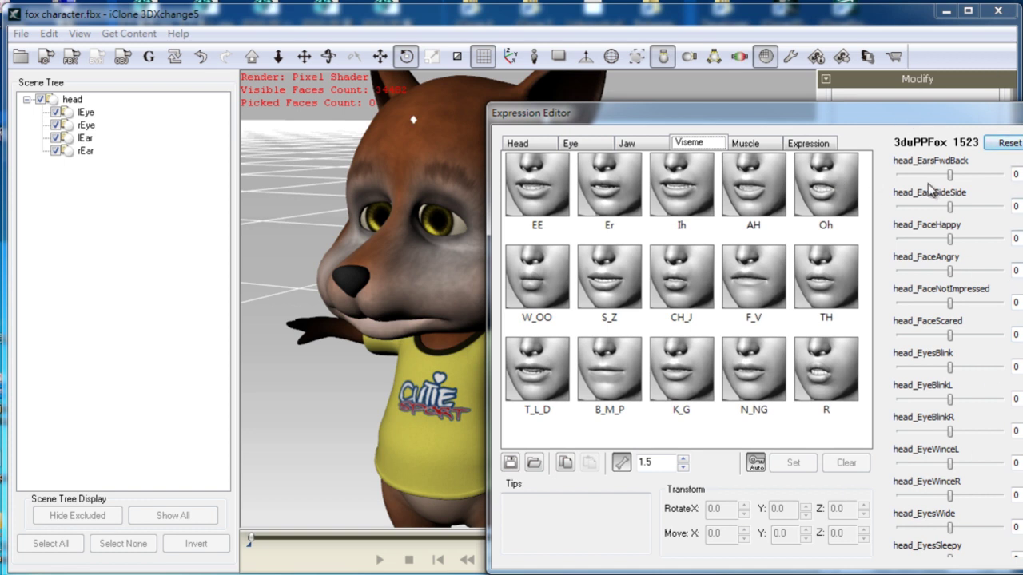
# Step: Turn off automatic setting and define the EE viseme with head_MouthOpen at its maximum
pyautogui.click(534, 192)
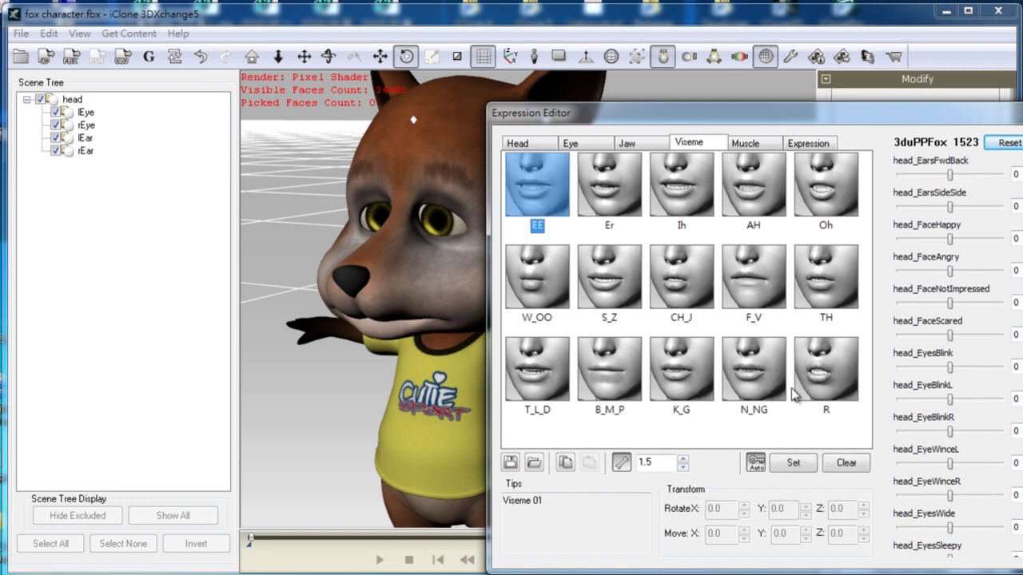
pyautogui.click(760, 463)
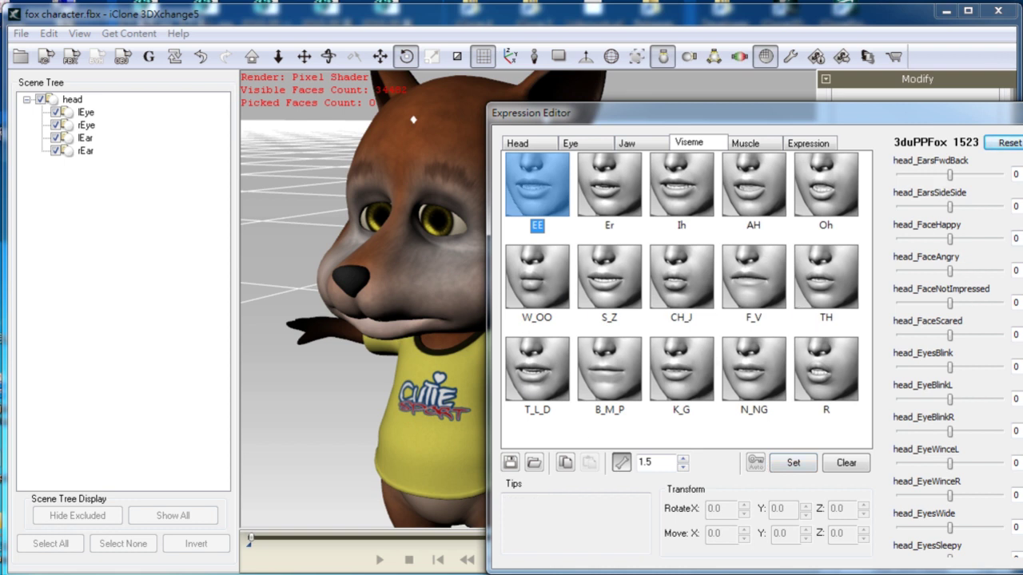
pyautogui.scroll(-10, 949, 343)
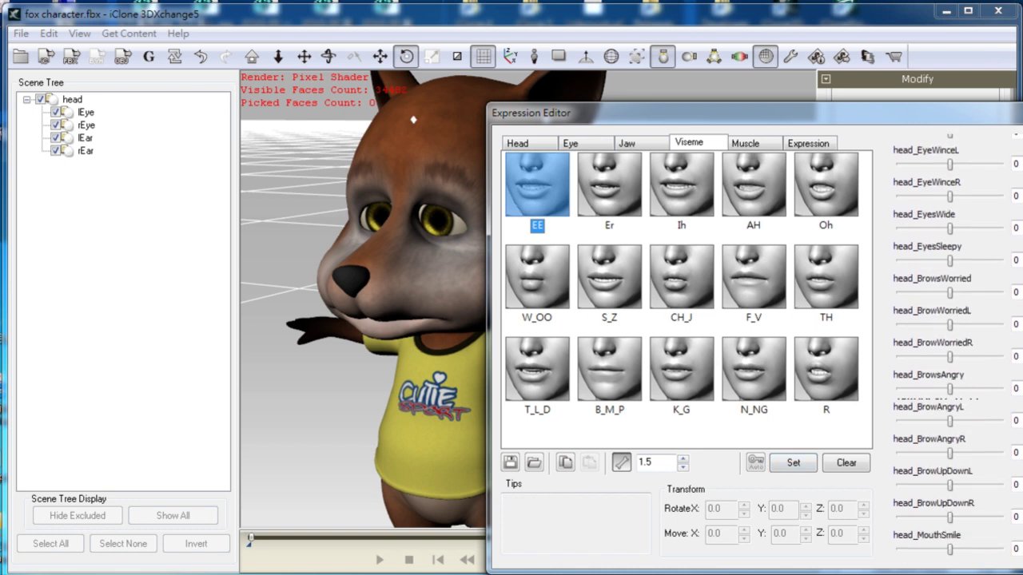
pyautogui.scroll(-4, 949, 343)
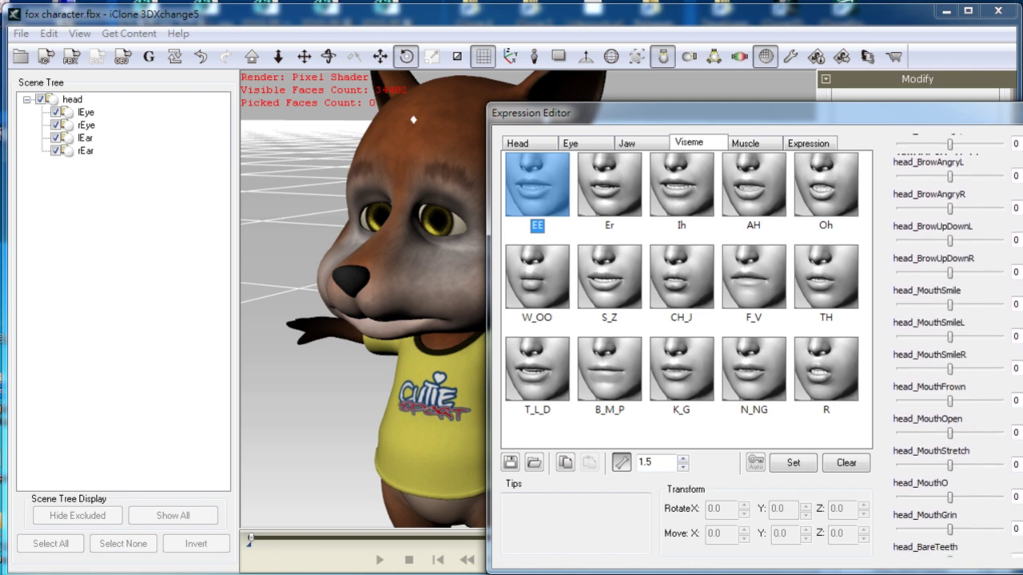
pyautogui.moveTo(950, 432); pyautogui.dragTo(1001, 433)
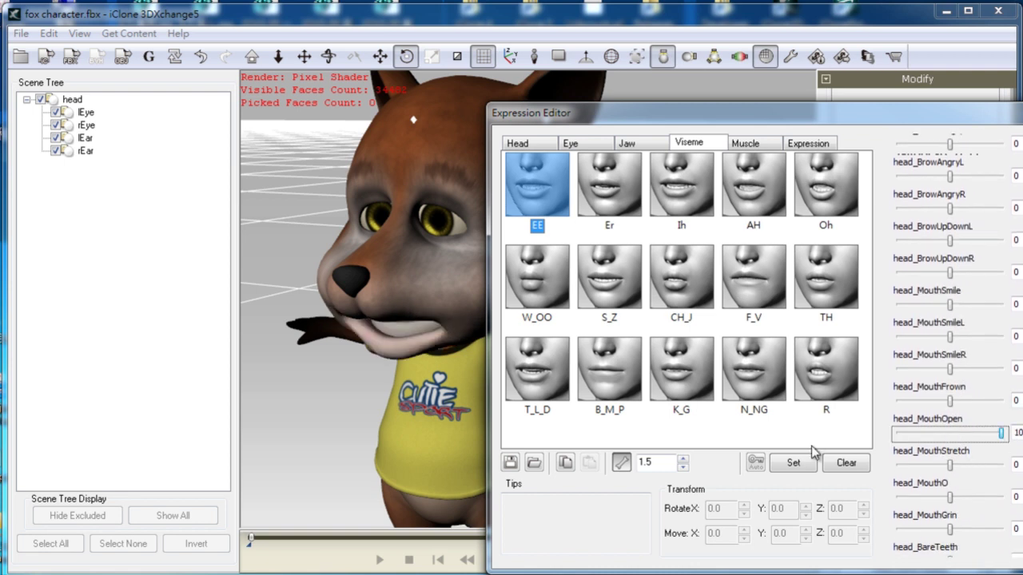
pyautogui.click(794, 463)
# Step: Copy the EE viseme's morph settings and paste them onto the Er viseme
pyautogui.click(605, 204)
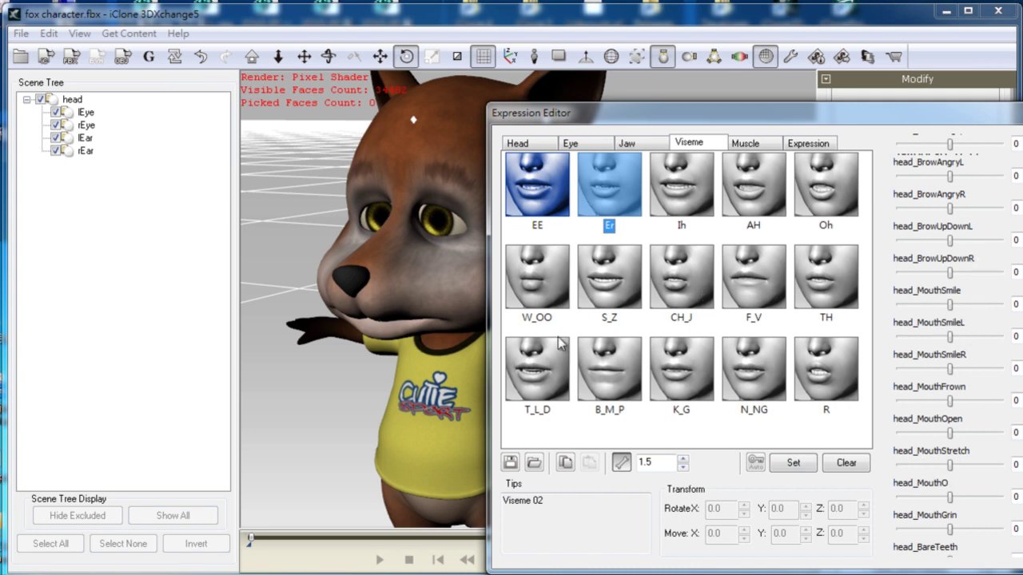
pyautogui.click(537, 192)
pyautogui.click(565, 462)
pyautogui.click(609, 186)
pyautogui.click(589, 463)
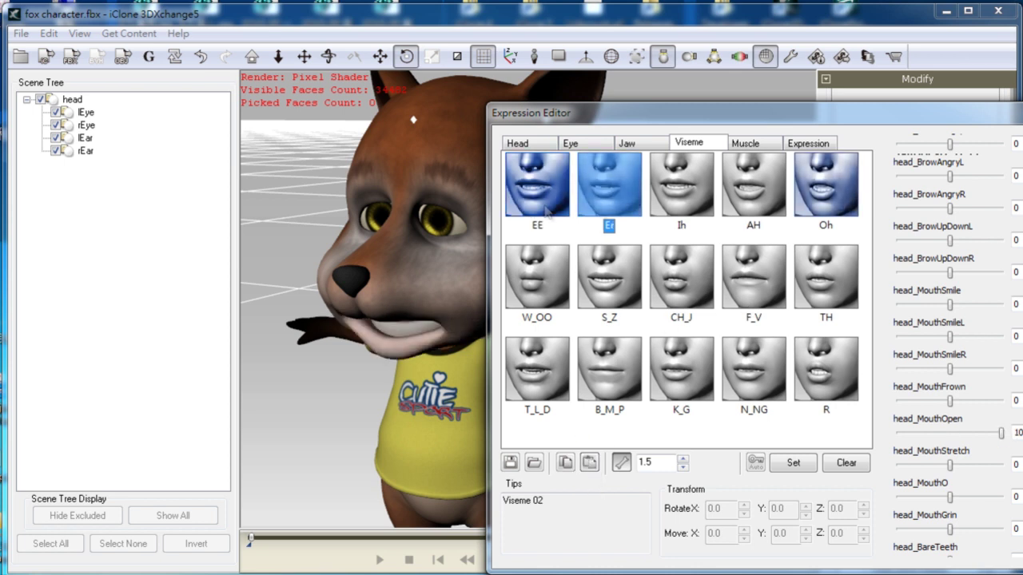
# Step: Define the muscle poses Raise Right Inner Brow with head_BrowUpDownL at maximum and Raise Left Inner Brow with head_BrowUpDownR at maximum
pyautogui.click(748, 145)
pyautogui.click(548, 222)
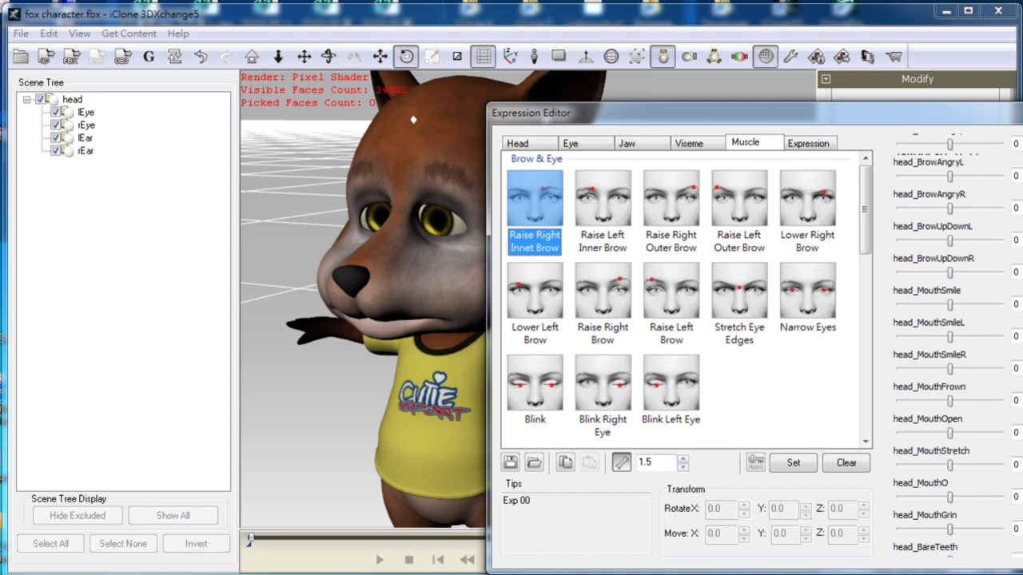
pyautogui.scroll(10, 951, 343)
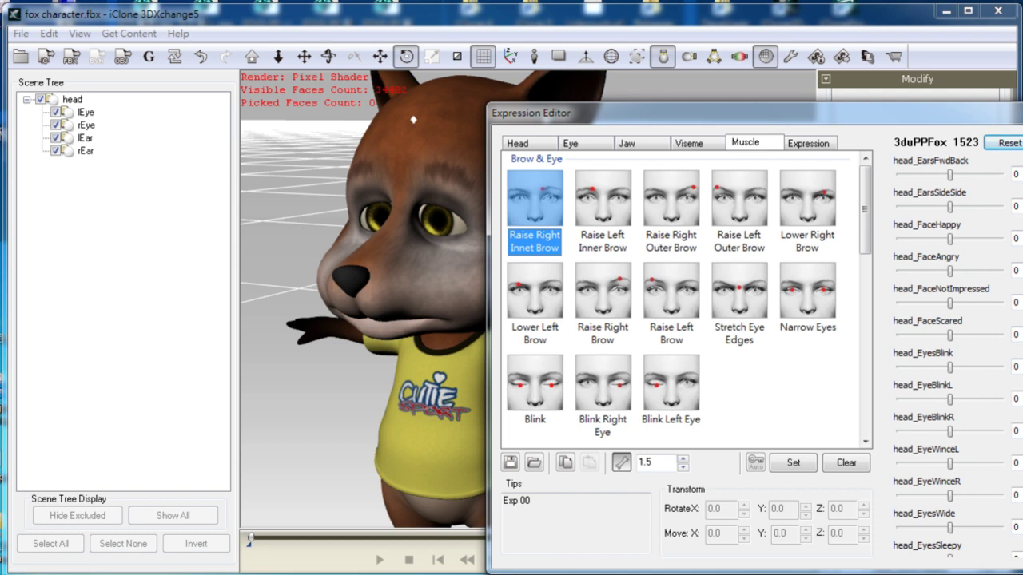
pyautogui.scroll(-9, 951, 343)
pyautogui.scroll(-4, 951, 344)
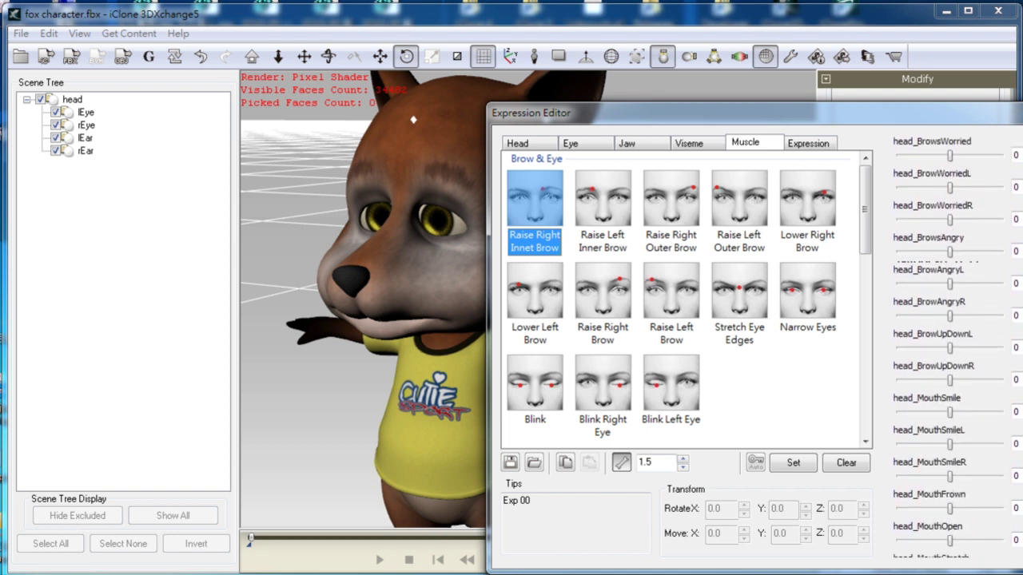
pyautogui.scroll(-1, 951, 344)
pyautogui.moveTo(950, 340); pyautogui.dragTo(1012, 345)
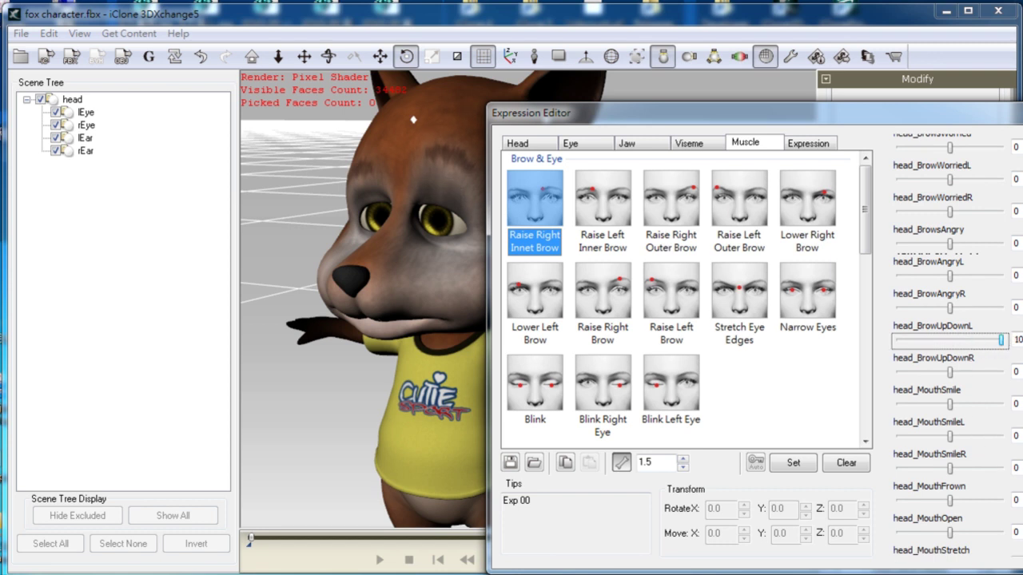
pyautogui.click(791, 464)
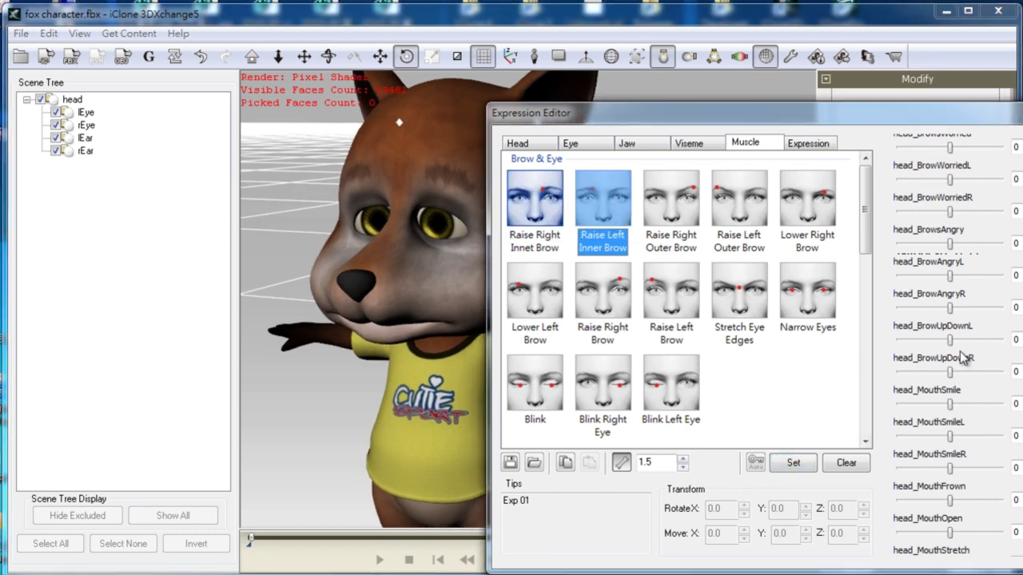
pyautogui.moveTo(951, 371); pyautogui.dragTo(1003, 373)
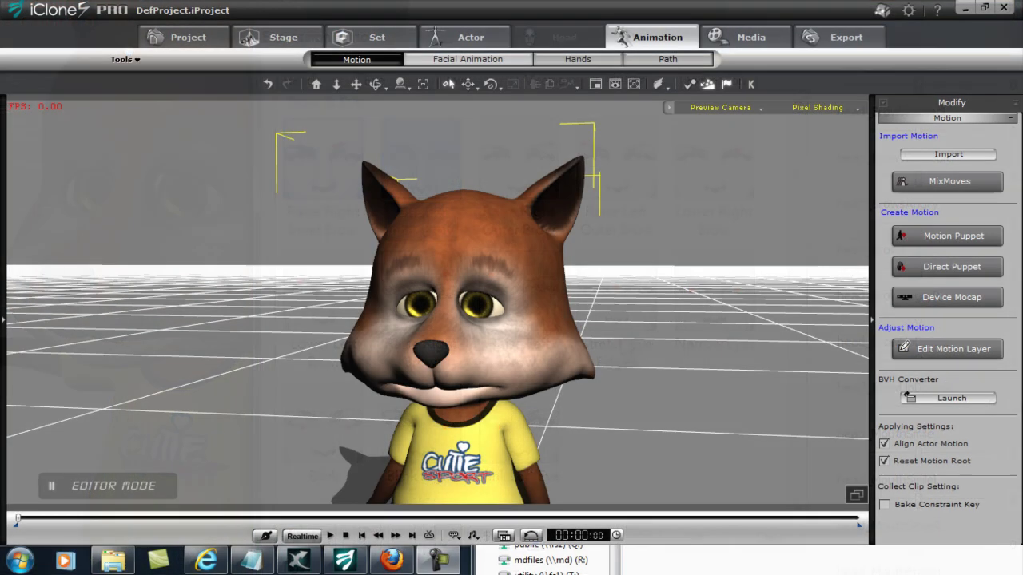
# Step: In iClone 5, open the facial Puppeteering Panel, clear the feature selection and preview the fox's head rotation
pyautogui.click(502, 61)
pyautogui.click(907, 339)
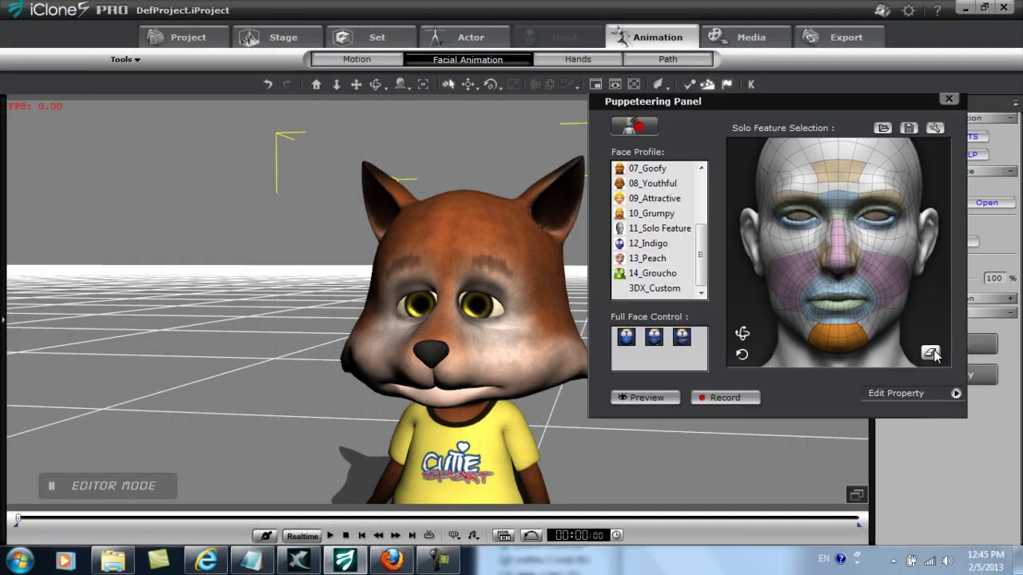
pyautogui.click(927, 355)
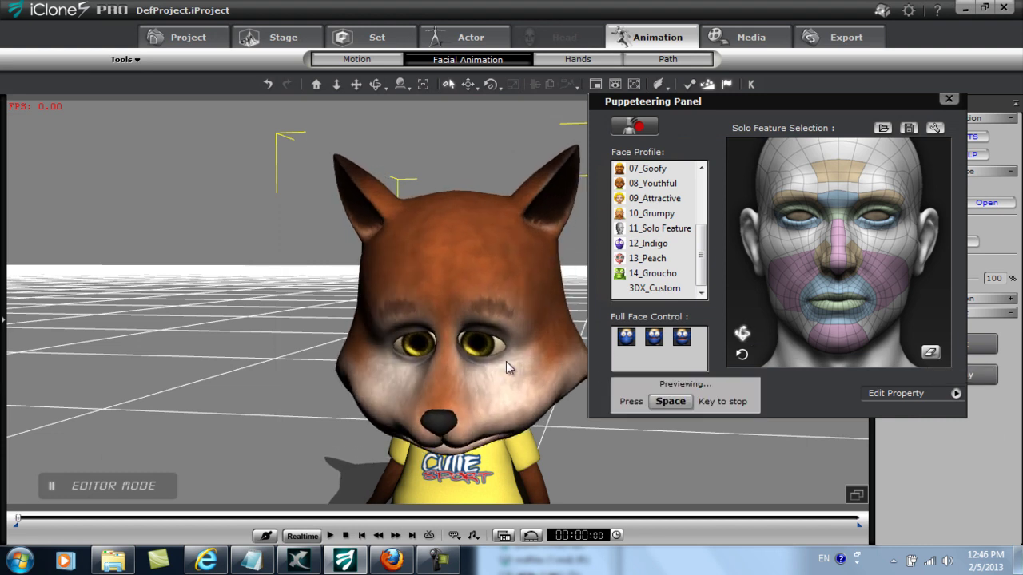
pyautogui.press('space')
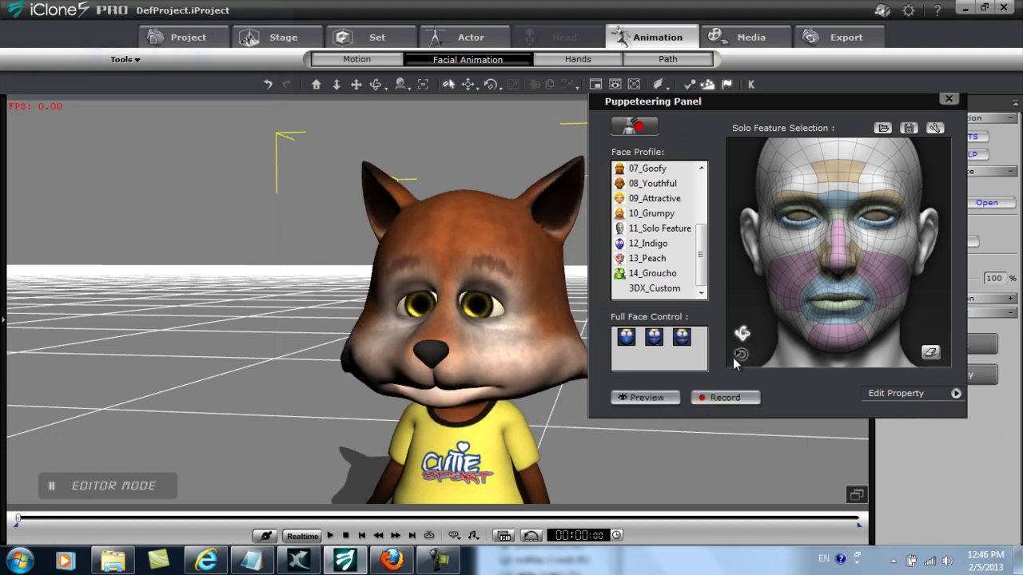
# Step: Preview the fox's head tilt with facial puppeteering
pyautogui.click(666, 397)
pyautogui.press('space')
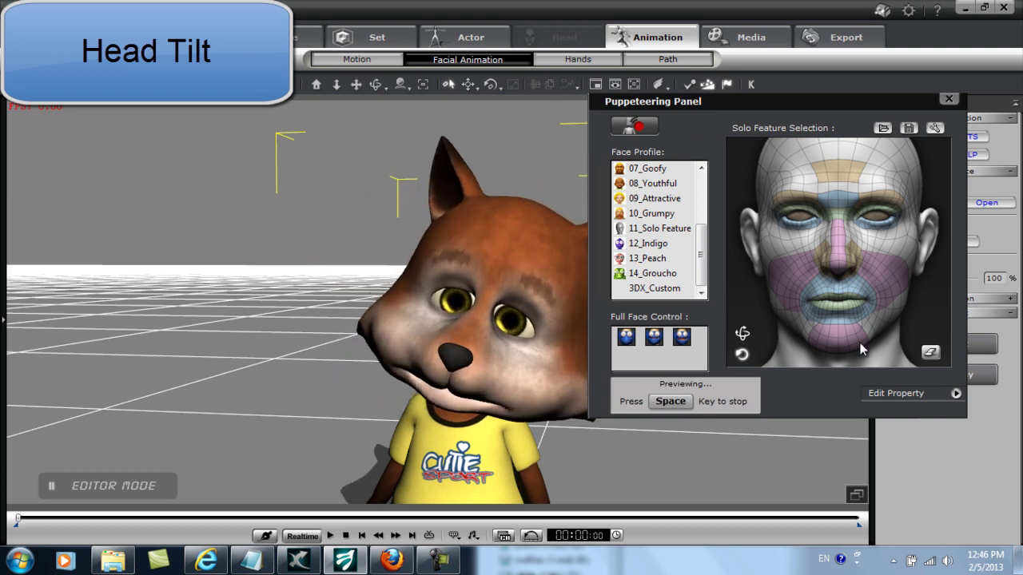
pyautogui.press('space')
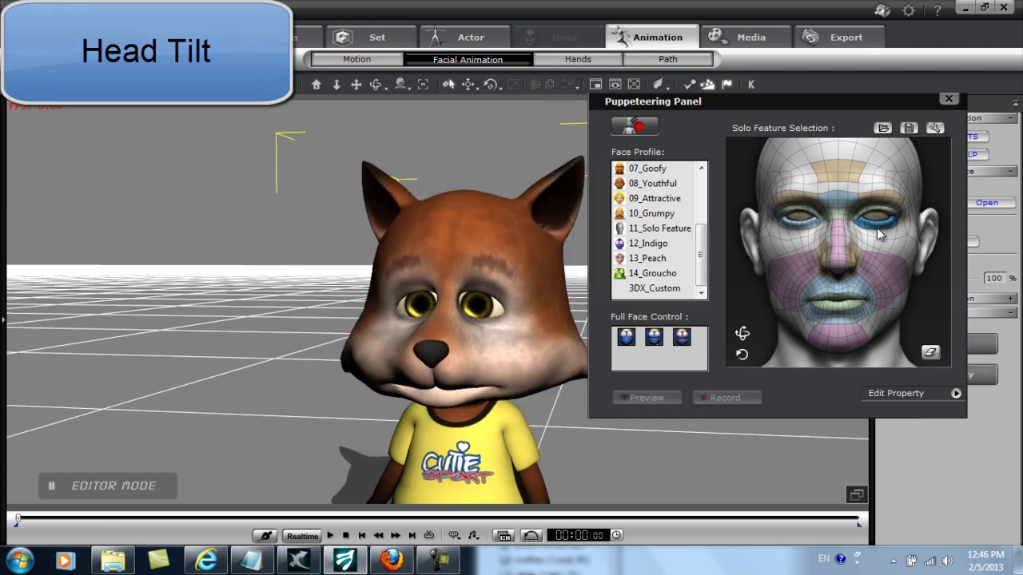
# Step: Select the eye features and preview the fox's eye movement, followed by a preview of its blinking
pyautogui.click(880, 222)
pyautogui.press('space')
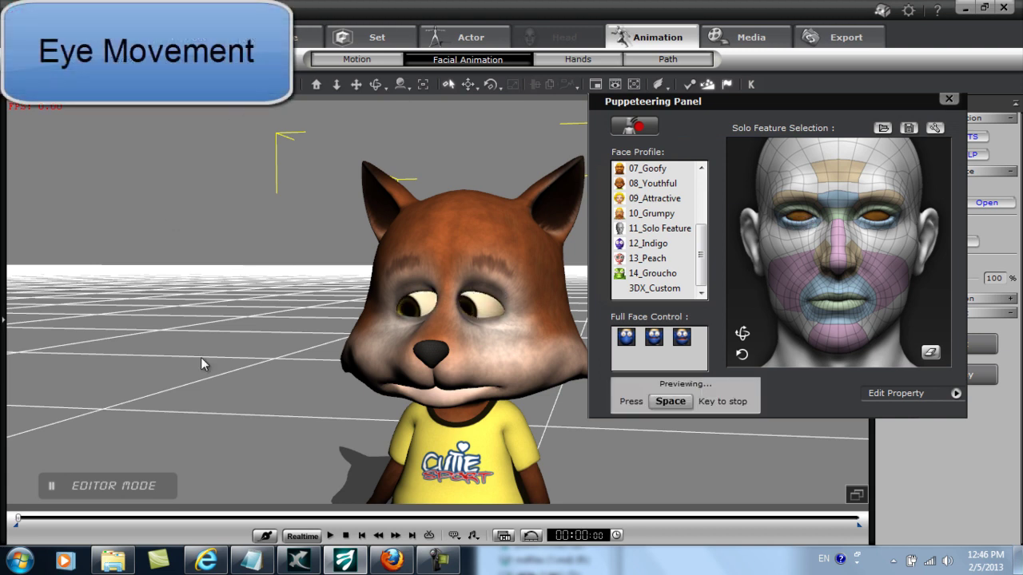
pyautogui.press('space')
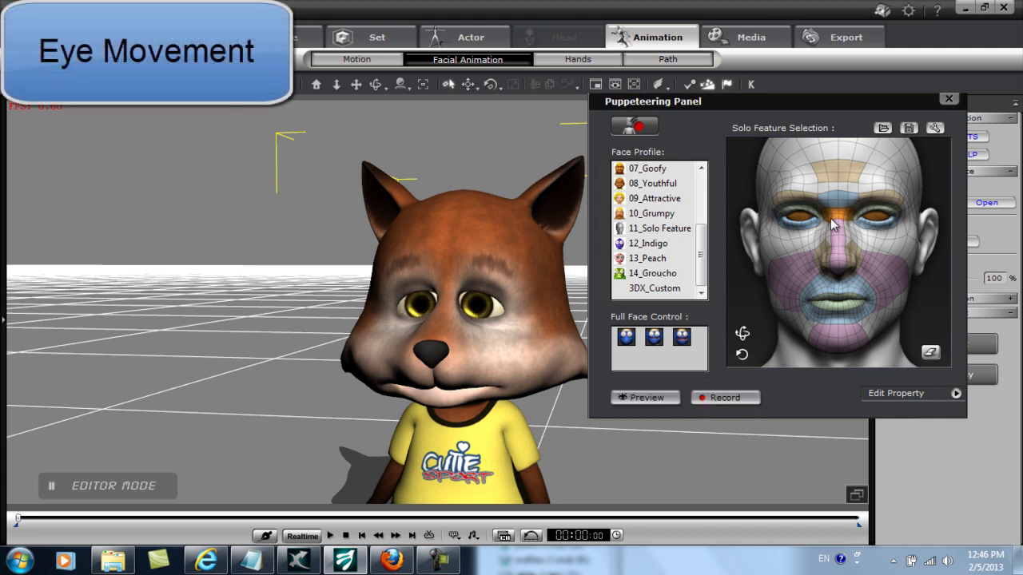
pyautogui.press('space')
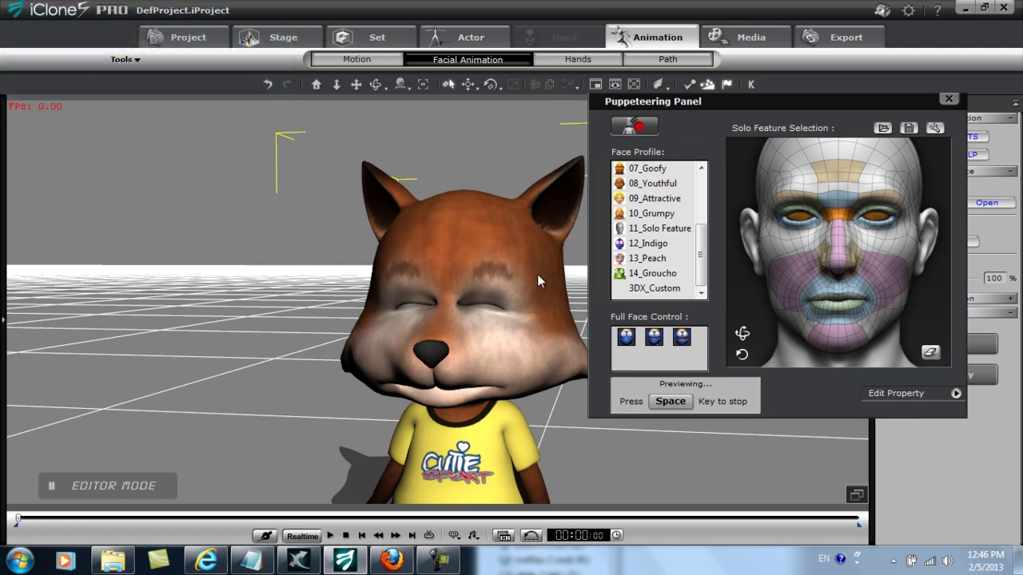
pyautogui.press('space')
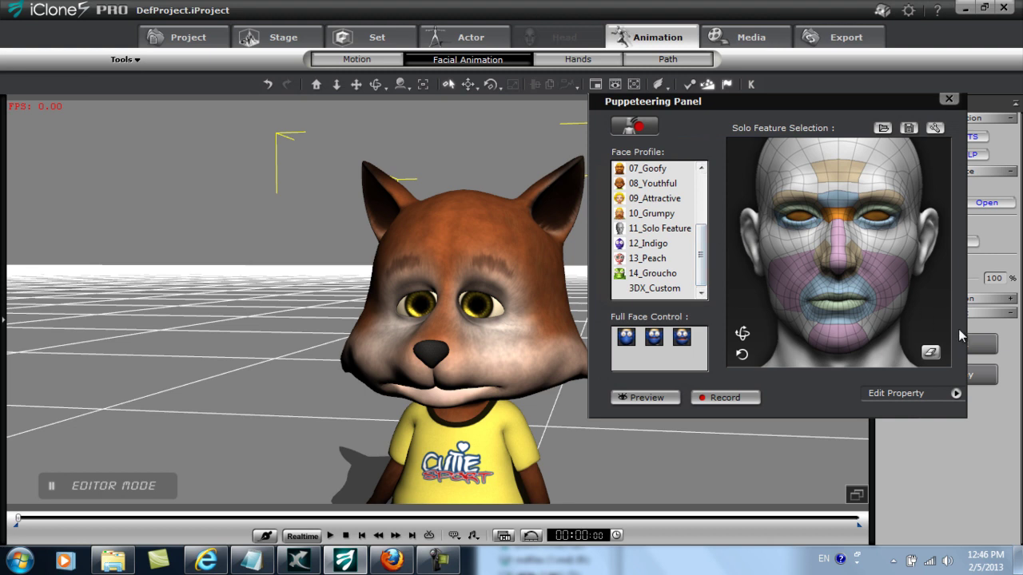
# Step: Select only the jaw feature and preview the fox's jaw movement with facial puppeteering
pyautogui.click(833, 347)
pyautogui.press('space')
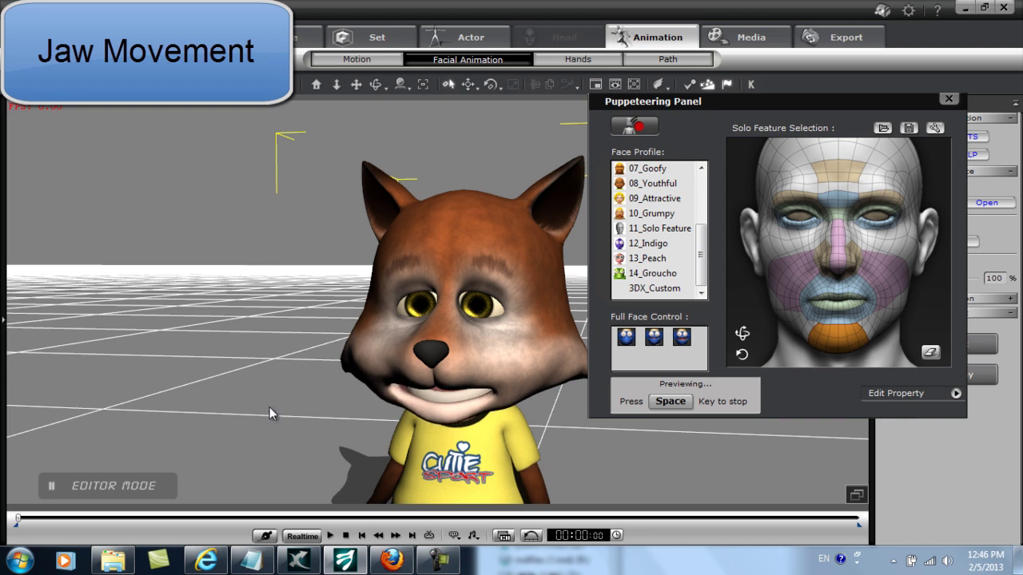
pyautogui.press('space')
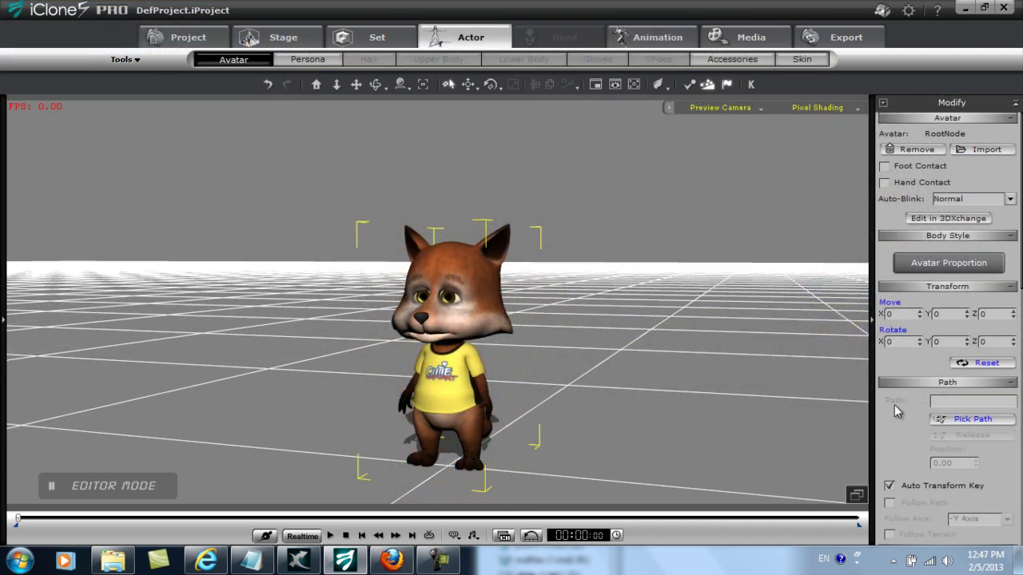
# Step: Test the fox's Look at behaviour by making it look at the preview camera while viewing it from different angles
pyautogui.scroll(-5, 896, 410)
pyautogui.moveTo(634, 324); pyautogui.dragTo(171, 408, button='right')
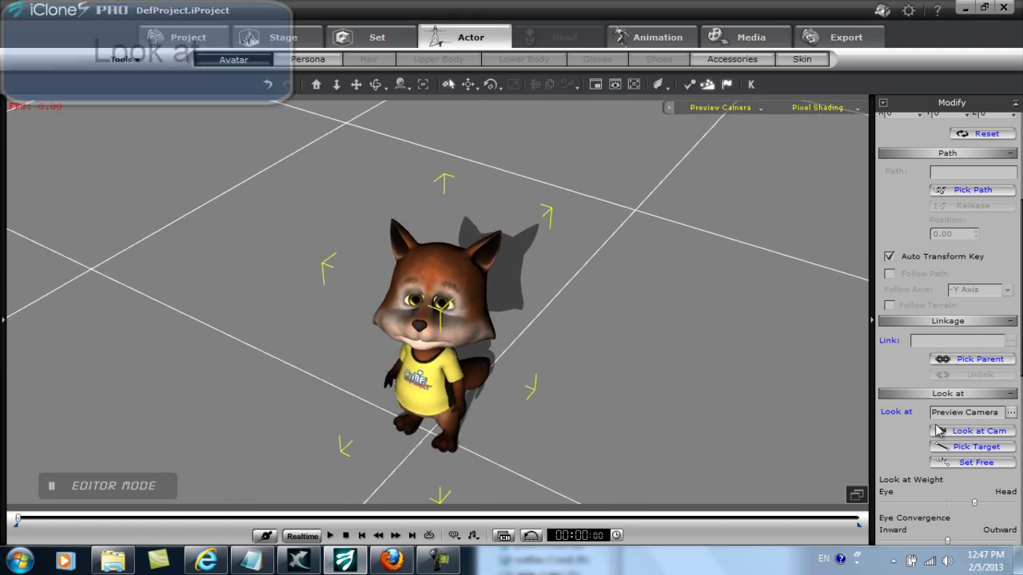
pyautogui.click(967, 465)
pyautogui.moveTo(692, 317); pyautogui.dragTo(696, 203, button='right')
pyautogui.scroll(5, 696, 203)
pyautogui.scroll(-3, 703, 229)
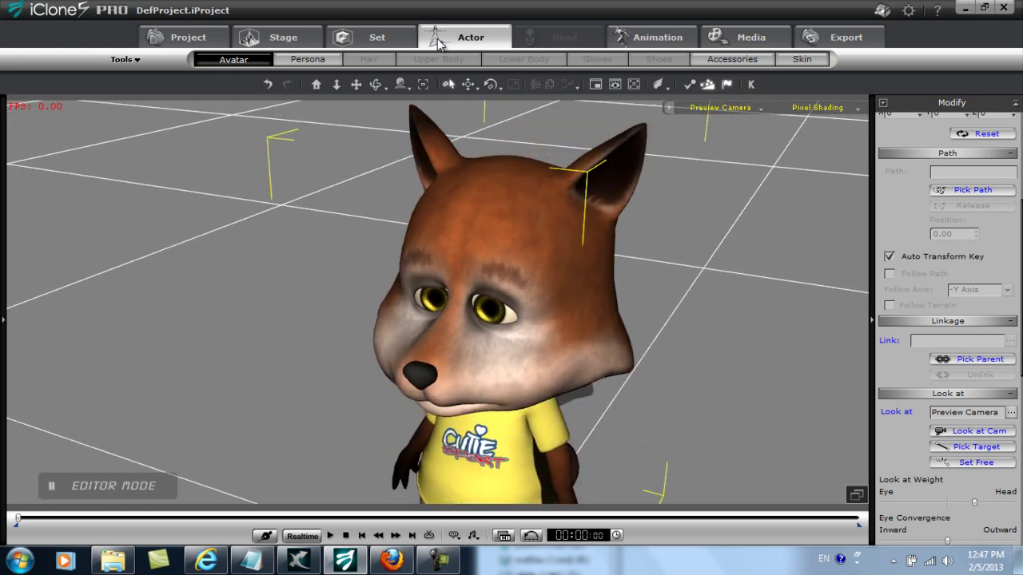
# Step: Set the fox's Auto-Blink to Child, then play the animation to check the blinking and stop it
pyautogui.scroll(5, 913, 204)
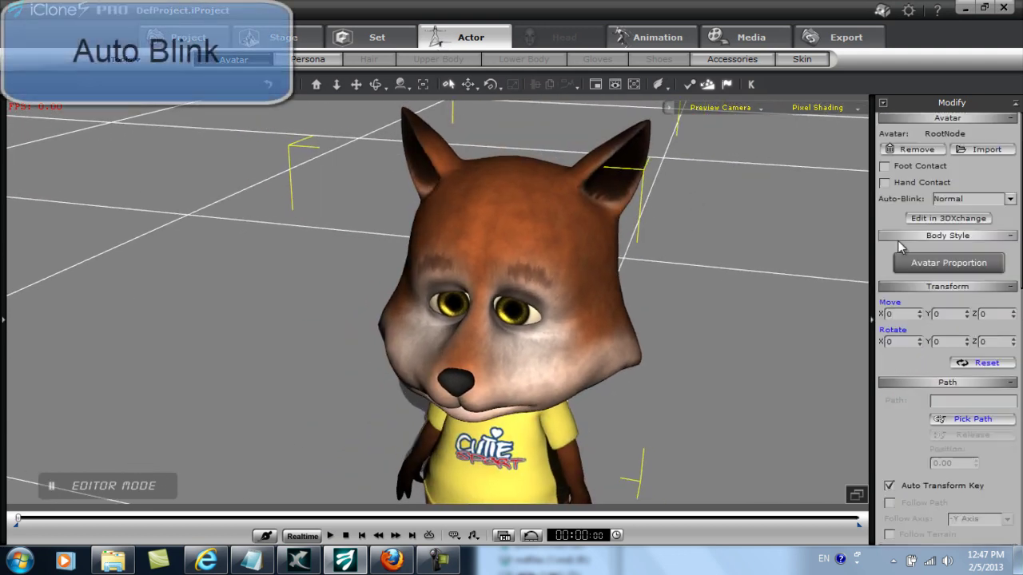
pyautogui.click(951, 201)
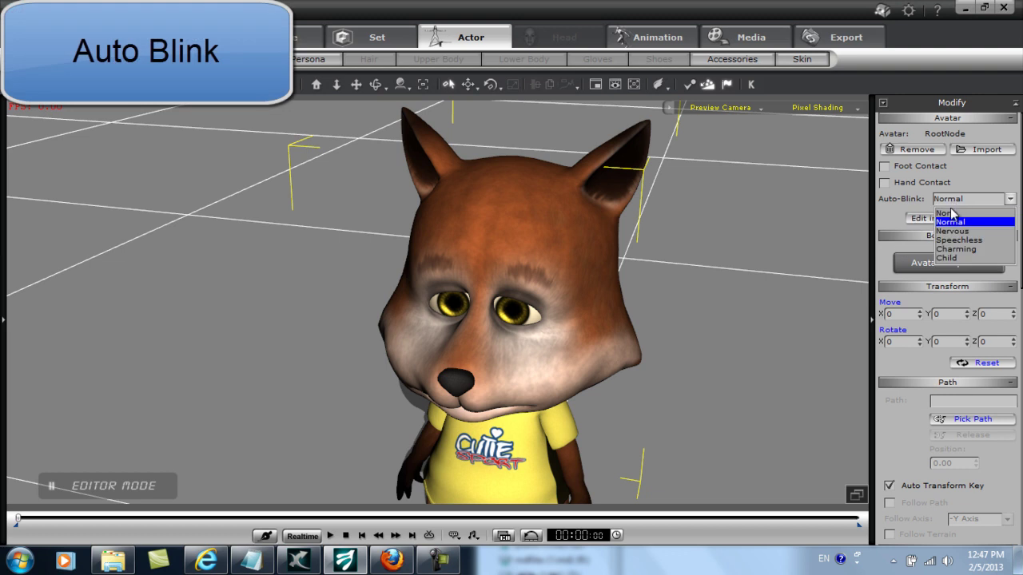
pyautogui.click(958, 258)
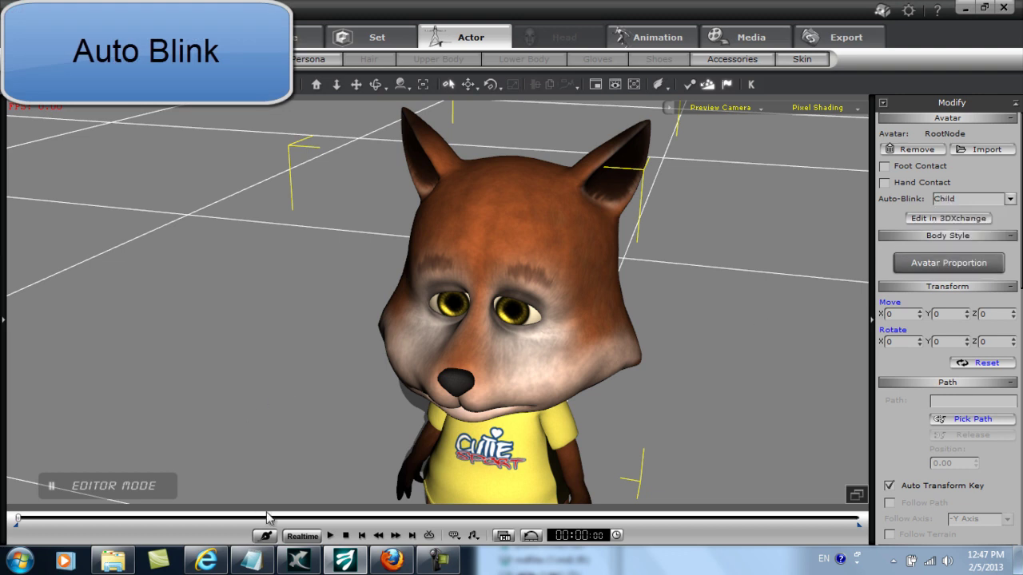
pyautogui.click(330, 536)
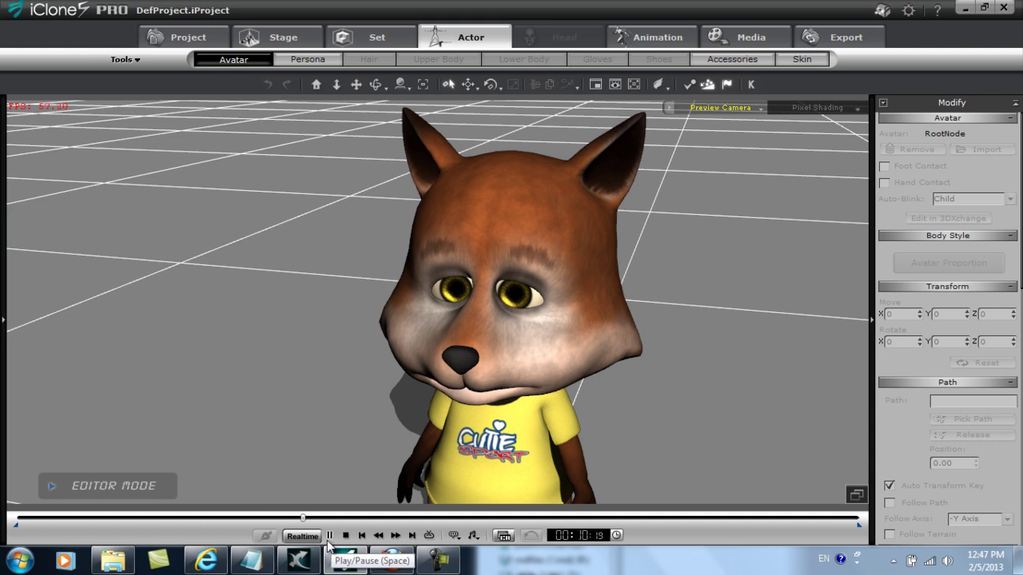
pyautogui.click(346, 535)
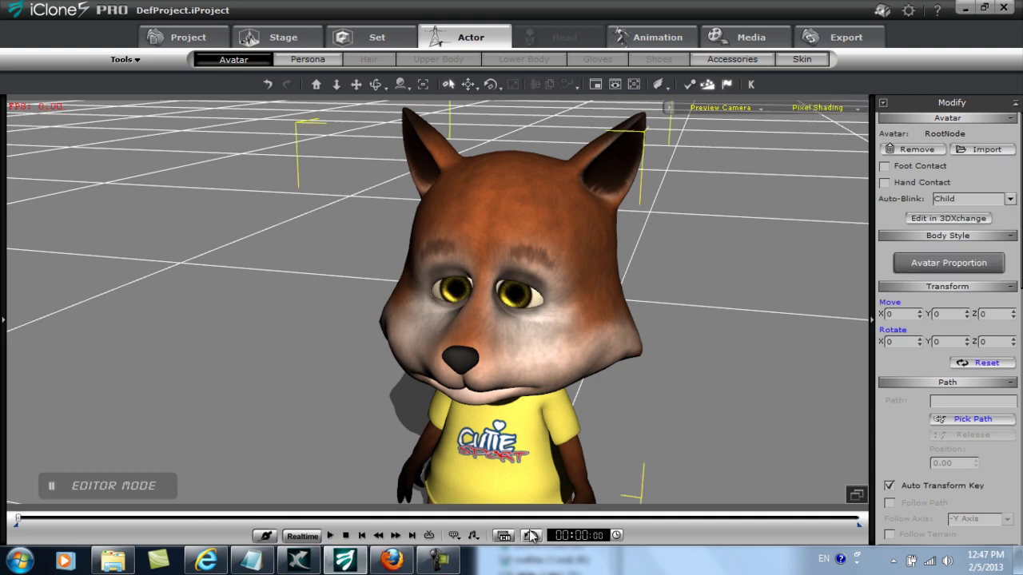
# Step: Add a text-to-speech voice to the fox with the text "test text to speech" and the speed at 26%
pyautogui.click(658, 37)
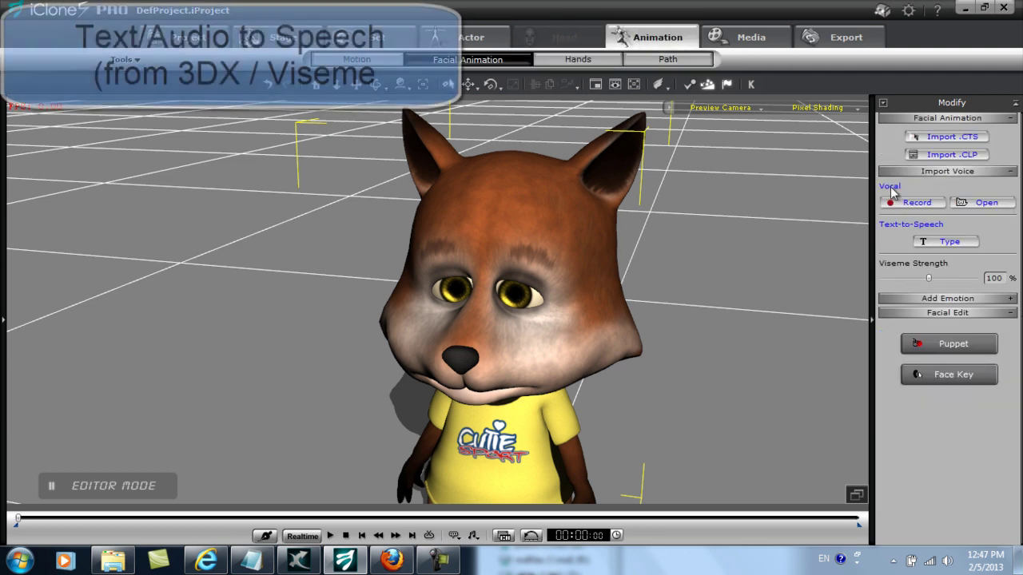
pyautogui.click(967, 243)
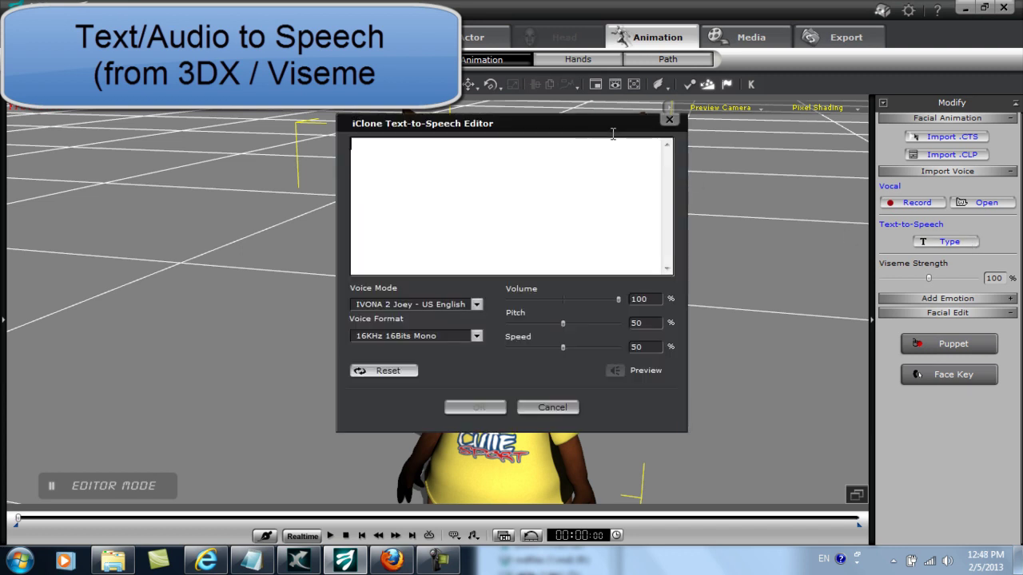
pyautogui.moveTo(594, 124); pyautogui.dragTo(878, 155)
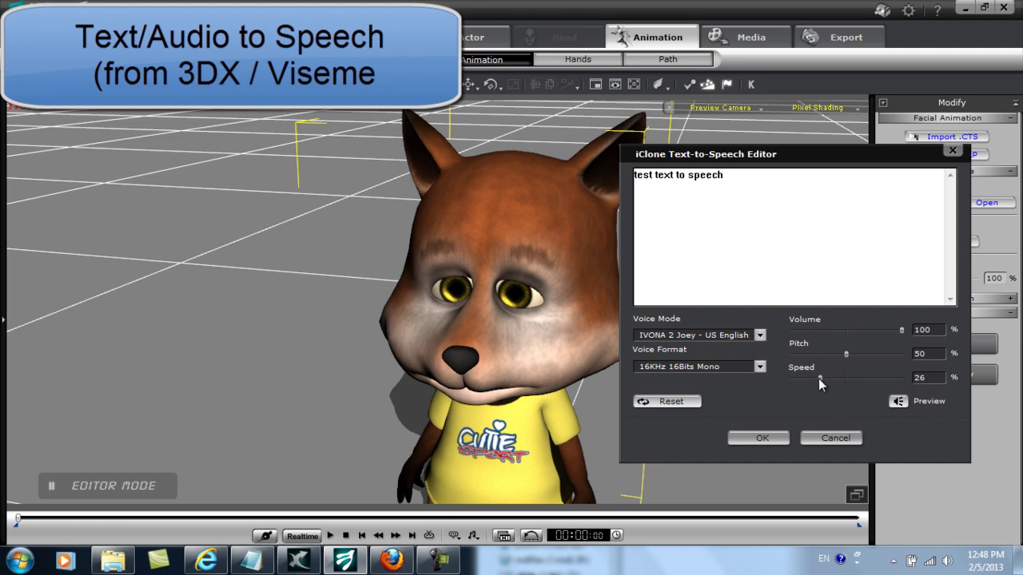
pyautogui.click(783, 437)
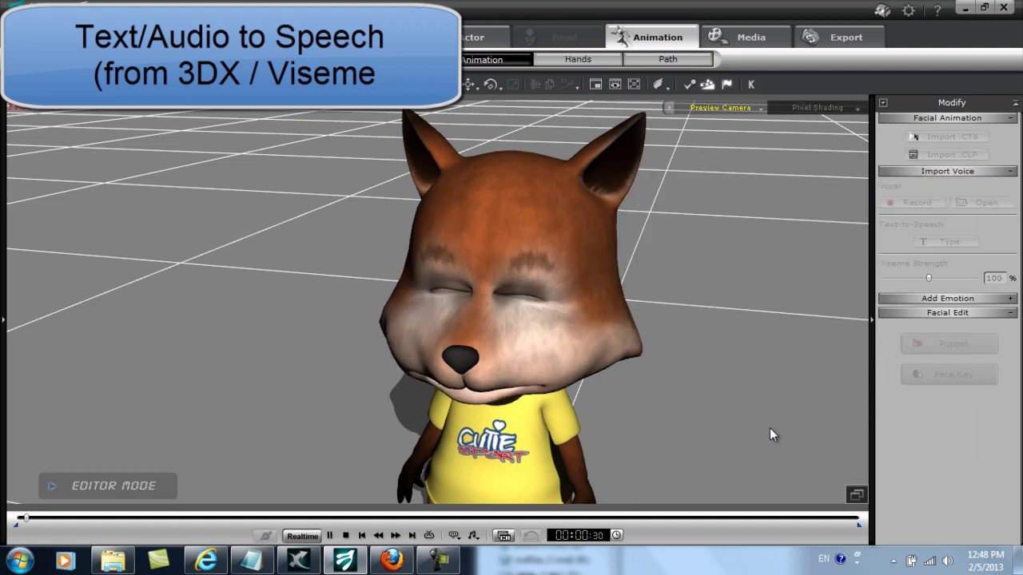
# Step: Open the Timeline and show the fox's face tracks with the Viseme track expanded to its voice and lips
pyautogui.moveTo(730, 399); pyautogui.dragTo(686, 265, button='right')
pyautogui.press('F3')
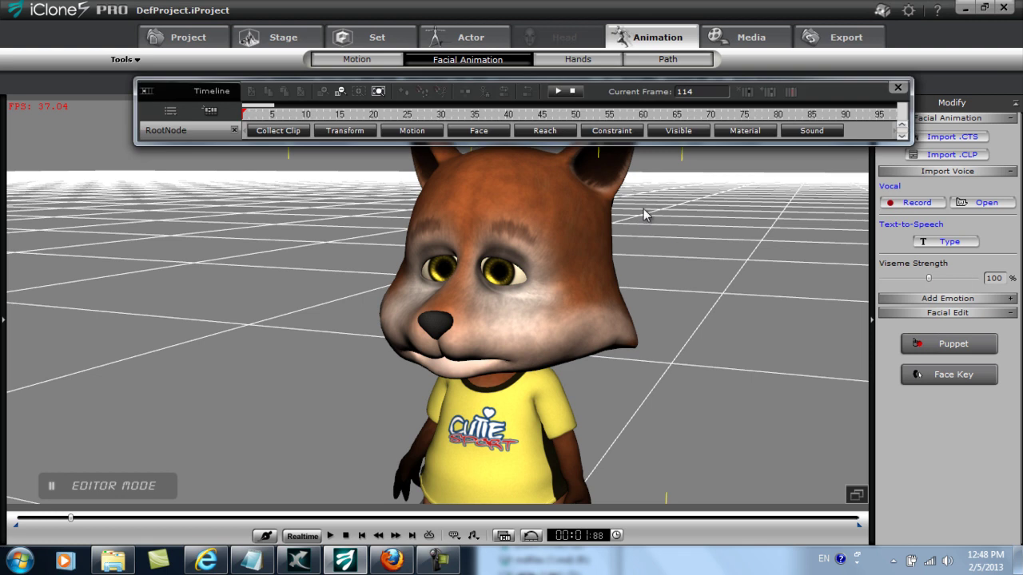
pyautogui.click(479, 130)
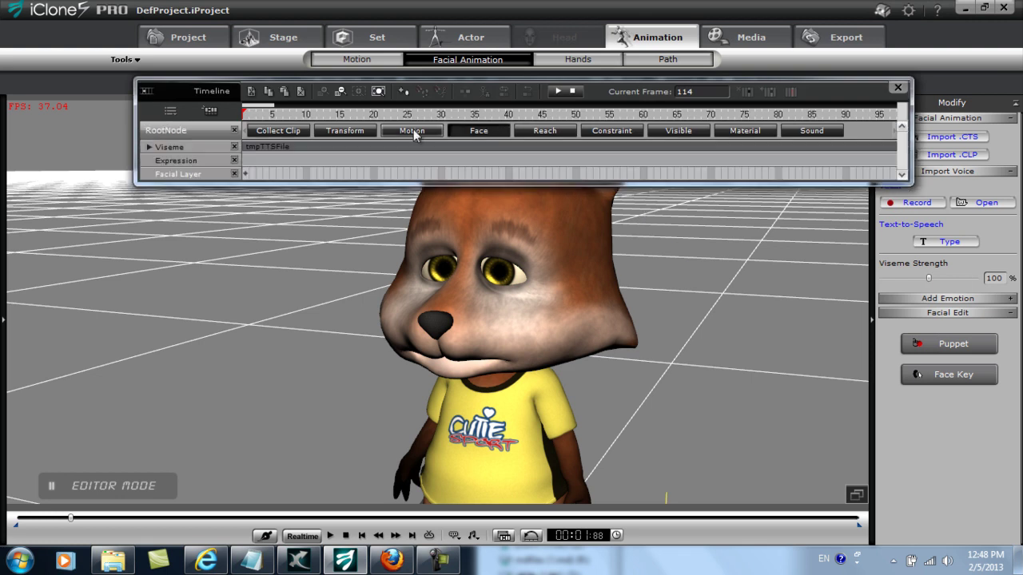
pyautogui.click(149, 147)
pyautogui.moveTo(221, 91); pyautogui.dragTo(217, 37)
# Step: Edit the first lip key at expressiveness 100, trying the mouth shapes EE, Er, N.NG and T.L.D on the fox
pyautogui.doubleClick(357, 146)
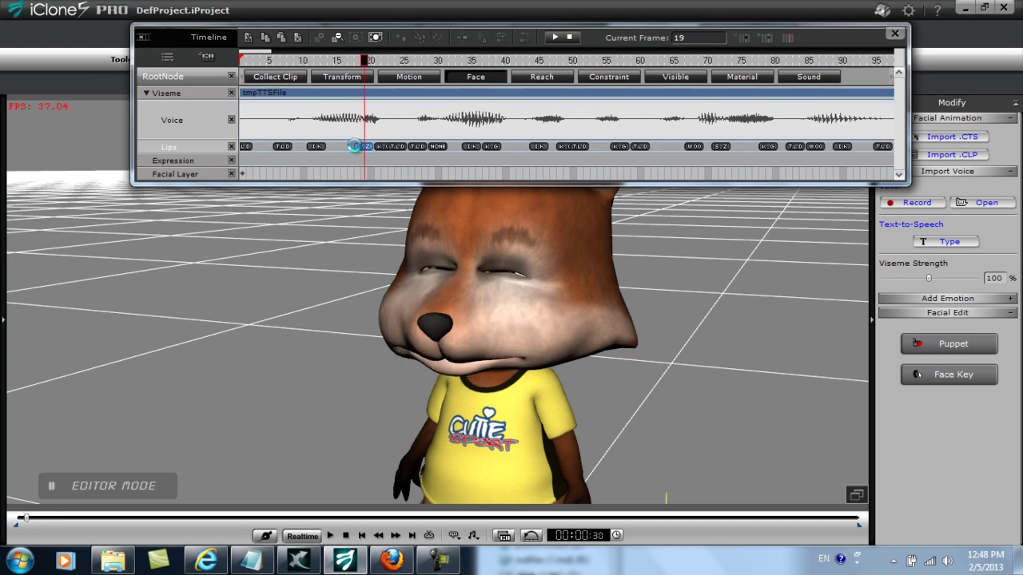
pyautogui.moveTo(437, 117); pyautogui.dragTo(563, 125)
pyautogui.doubleClick(245, 146)
pyautogui.moveTo(609, 421)
pyautogui.mouseDown()
pyautogui.moveTo(535, 421)
pyautogui.moveTo(610, 423)
pyautogui.mouseUp()
pyautogui.click(575, 232)
pyautogui.click(618, 244)
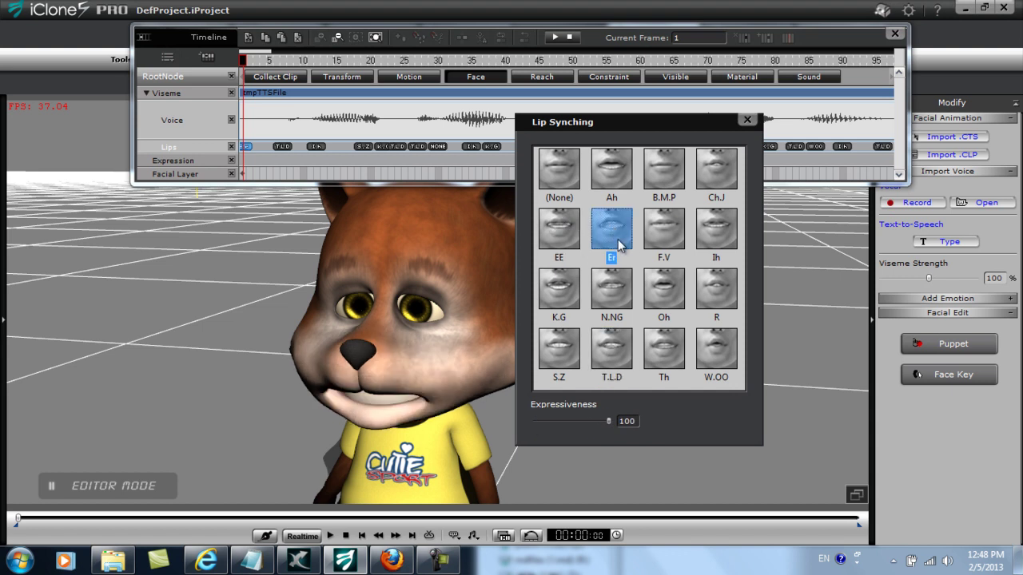
pyautogui.click(622, 308)
pyautogui.click(624, 361)
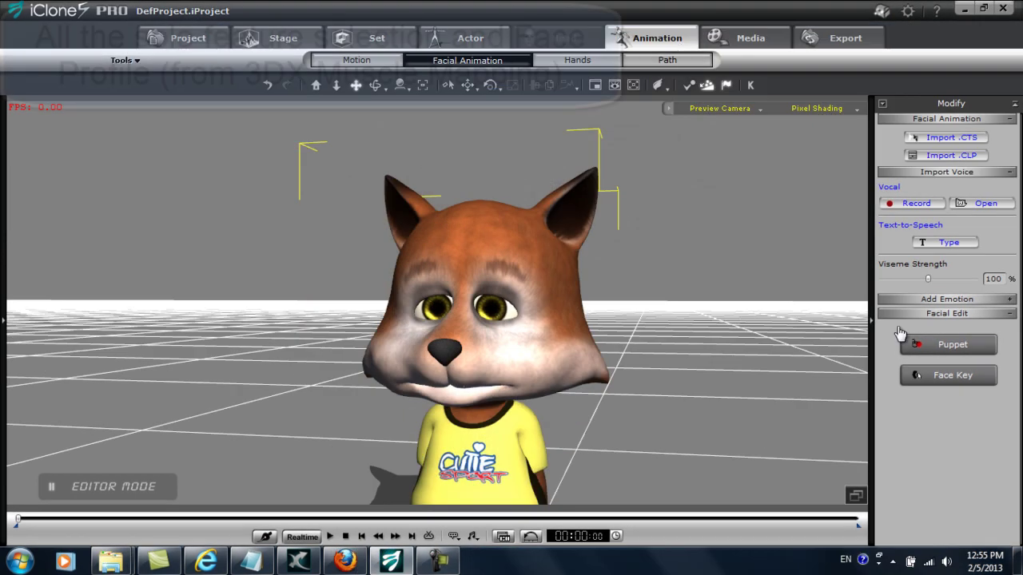
# Step: Open the facial Puppeteering Panel, clear the feature selection, and preview the fox's cheek movement with only the cheeks selected
pyautogui.click(911, 342)
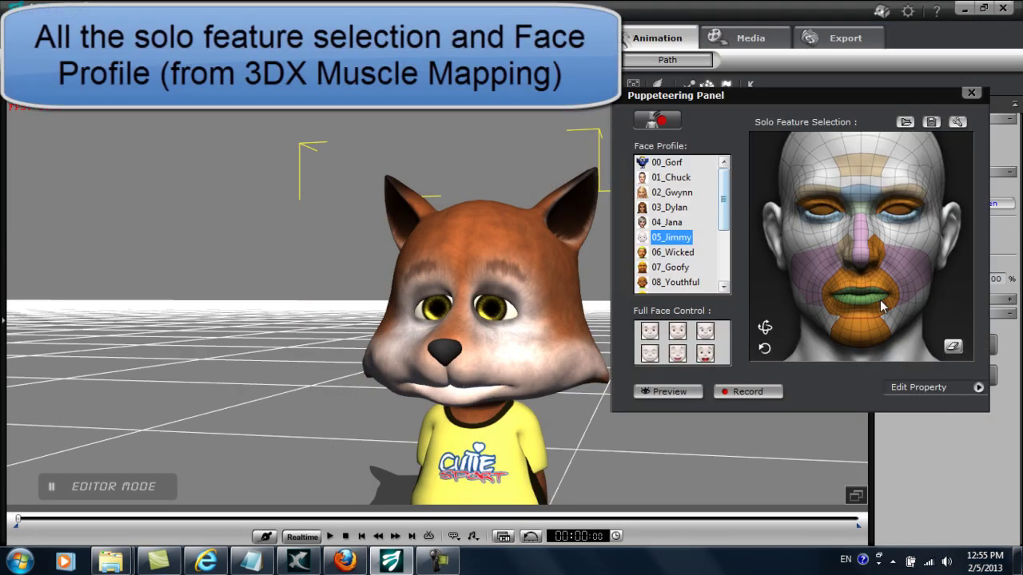
pyautogui.click(952, 346)
pyautogui.click(827, 266)
pyautogui.click(668, 391)
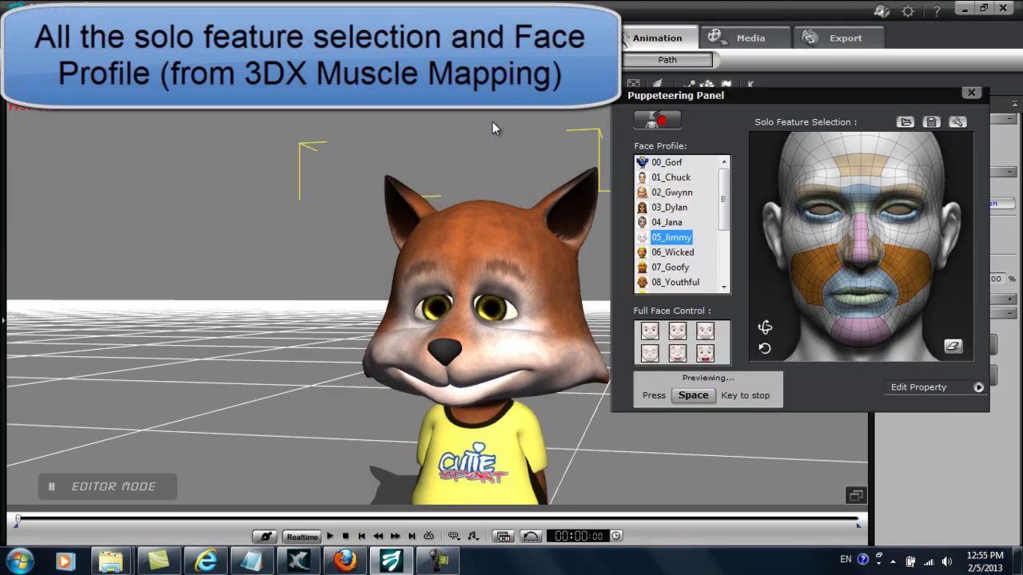
pyautogui.press('space')
# Step: Preview the fox's movement with only the nose selected, followed by a preview with only its left eyelid selected
pyautogui.click(861, 243)
pyautogui.press('space')
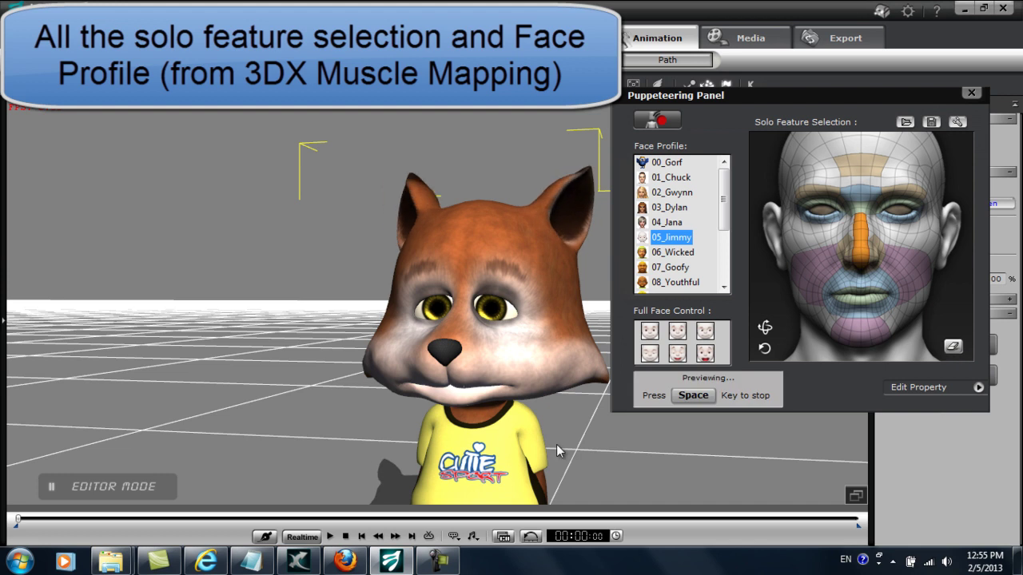
pyautogui.press('space')
pyautogui.click(896, 208)
pyautogui.press('space')
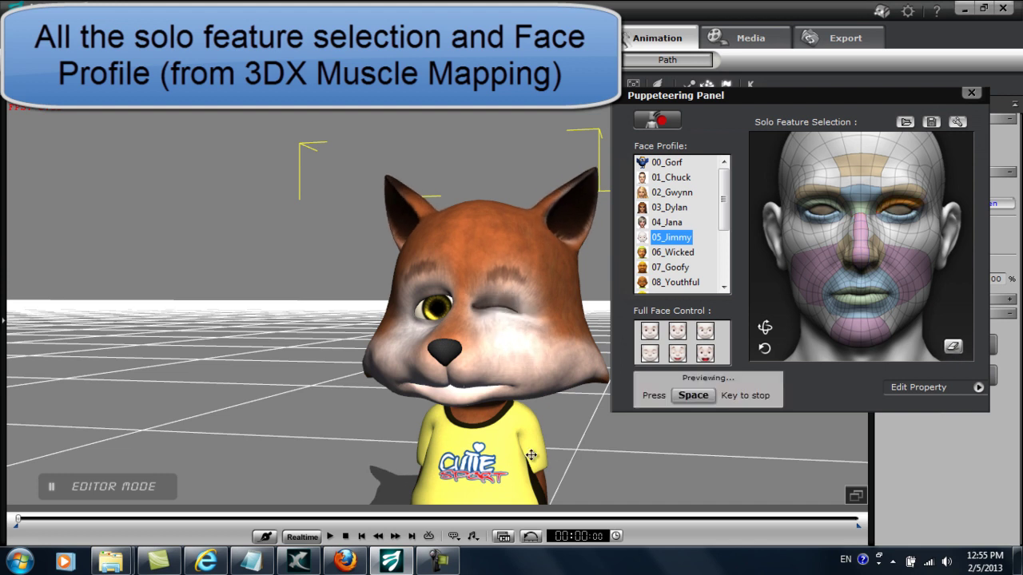
pyautogui.press('space')
# Step: Preview the fox's movement with only the forehead selected, followed by a preview with only the lips selected
pyautogui.click(861, 165)
pyautogui.press('space')
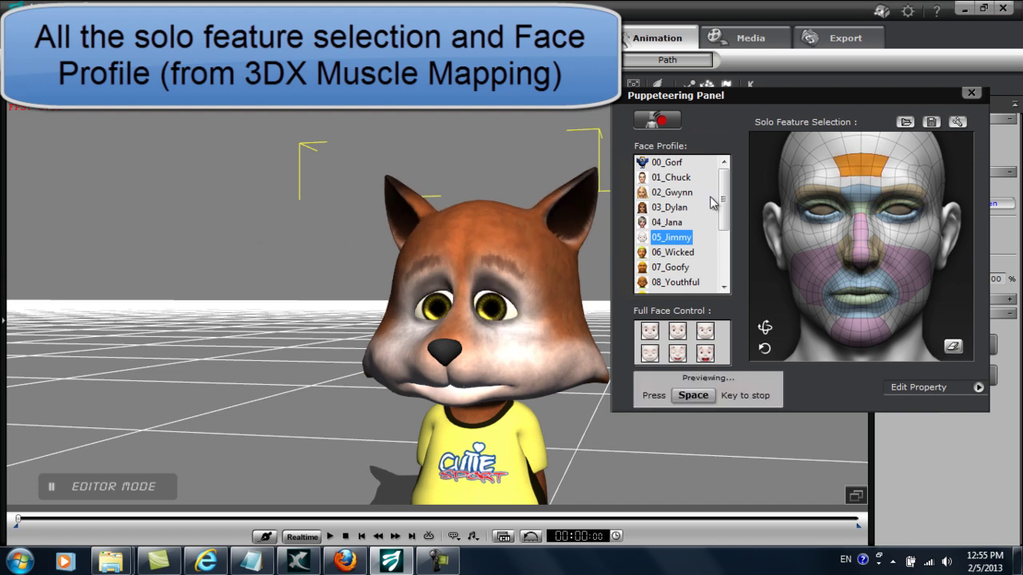
pyautogui.press('space')
pyautogui.click(860, 295)
pyautogui.press('space')
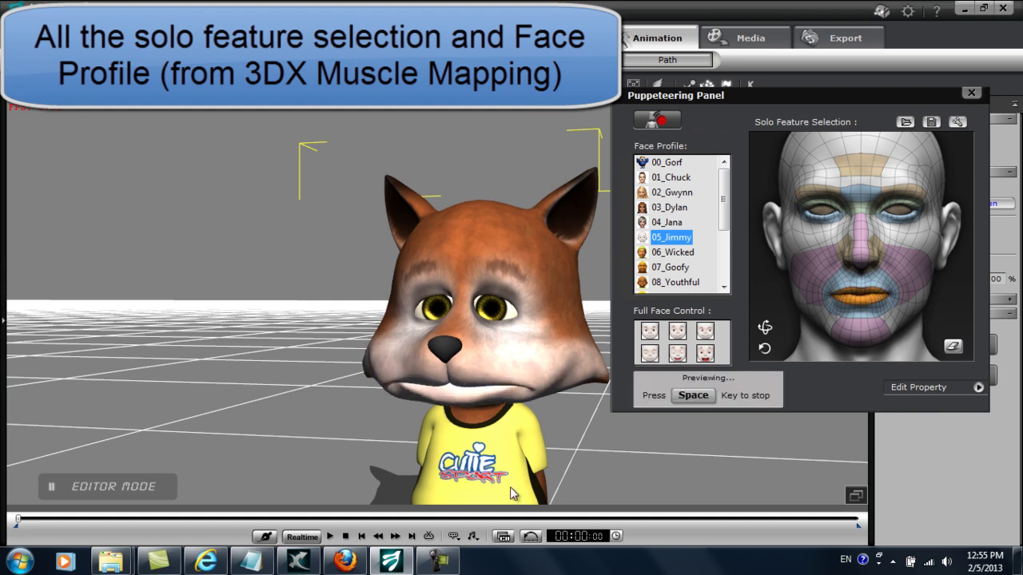
pyautogui.press('space')
# Step: Clear the feature selection and preview the last full face control of the 05_Jimmy face profile on the fox
pyautogui.click(954, 349)
pyautogui.click(670, 240)
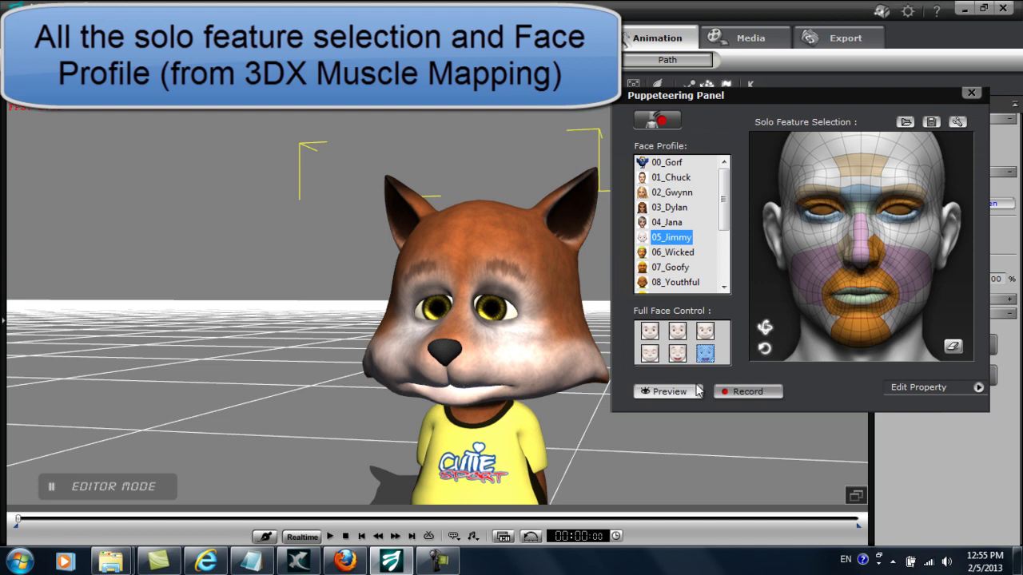
pyautogui.press('space')
pyautogui.press('space')
pyautogui.press('space')
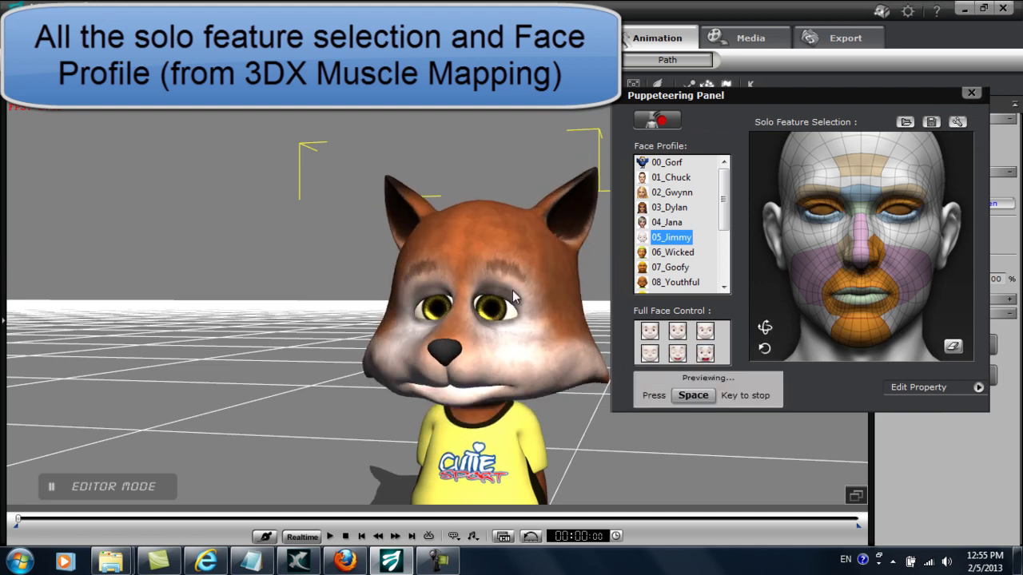